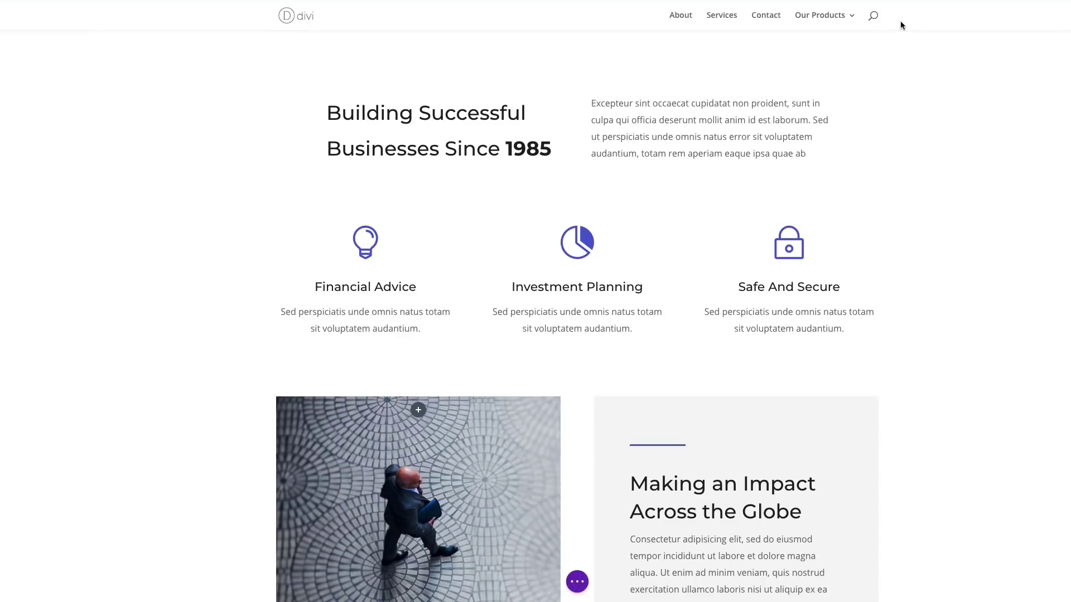
# Step: Change the column structure of the "Building Successful Businesses Since 1985" row to three equal columns
pyautogui.moveTo(211, 40)
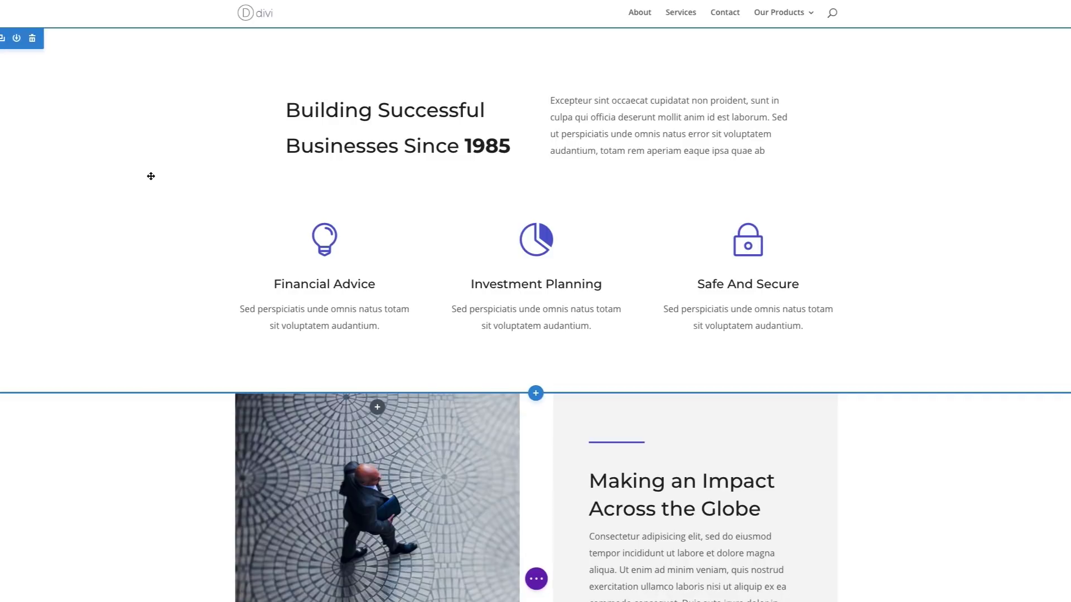
pyautogui.moveTo(297, 87)
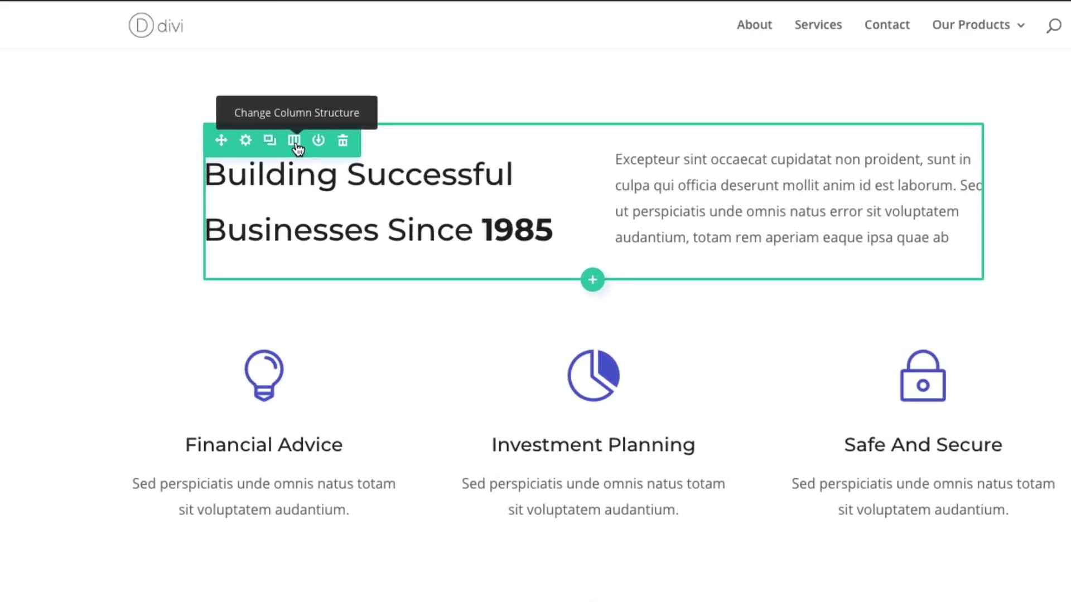
pyautogui.click(295, 141)
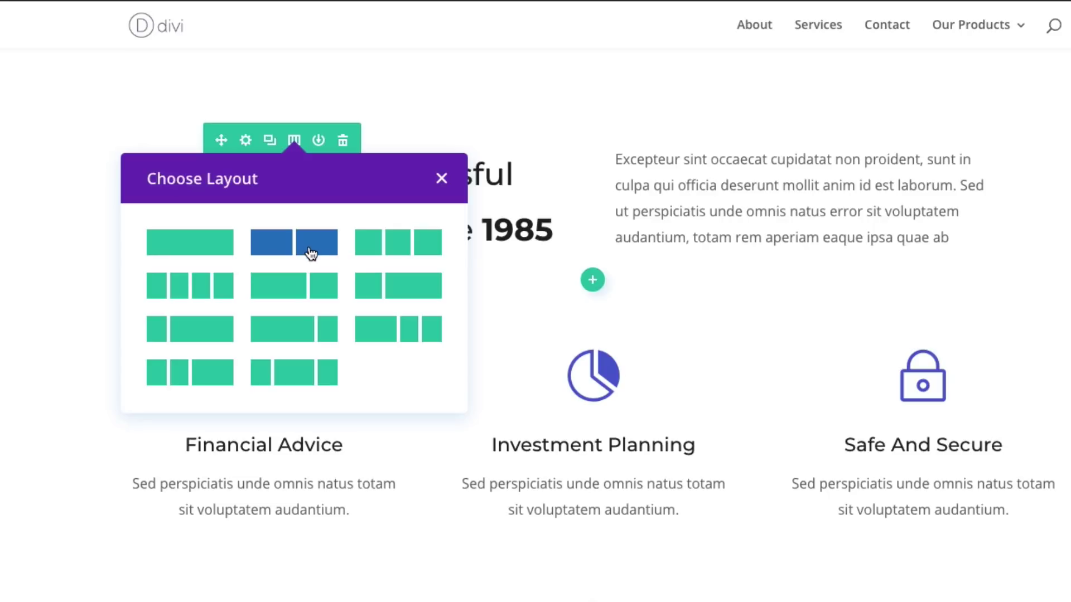
pyautogui.click(381, 247)
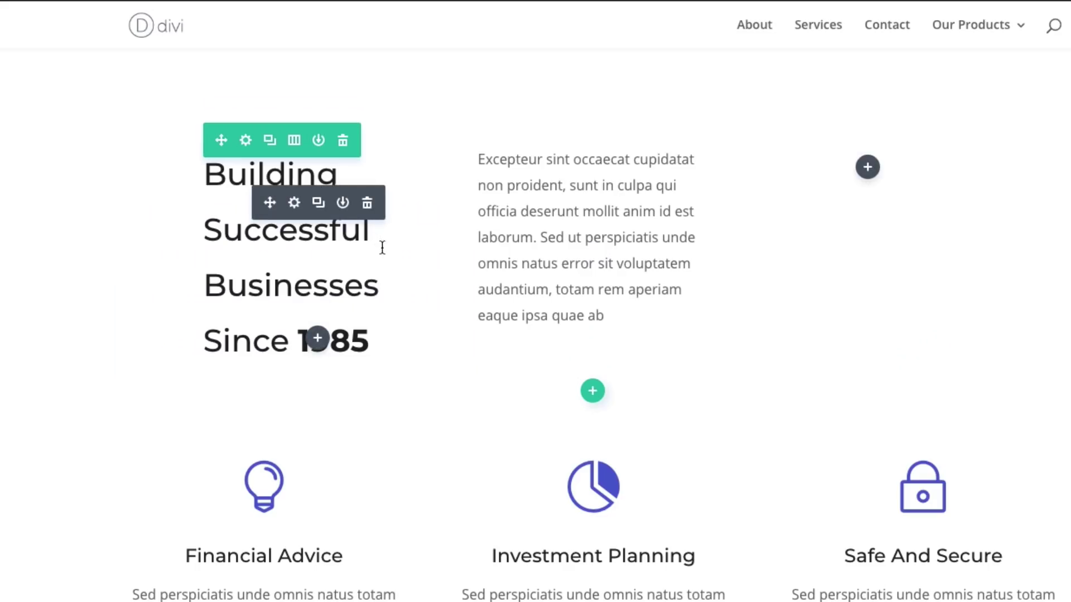
pyautogui.moveTo(264, 206)
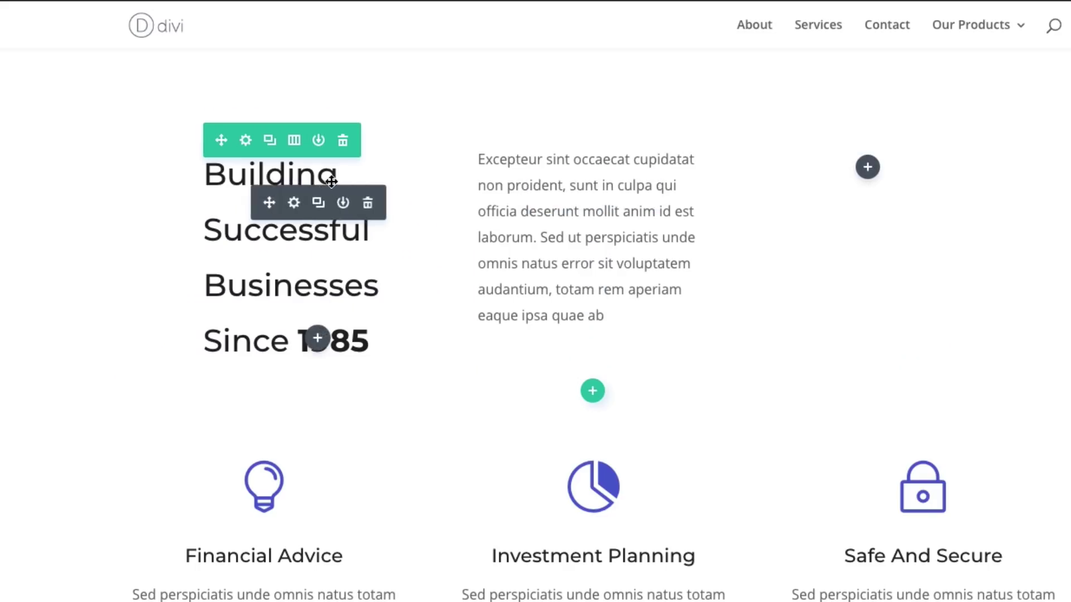
pyautogui.moveTo(560, 204)
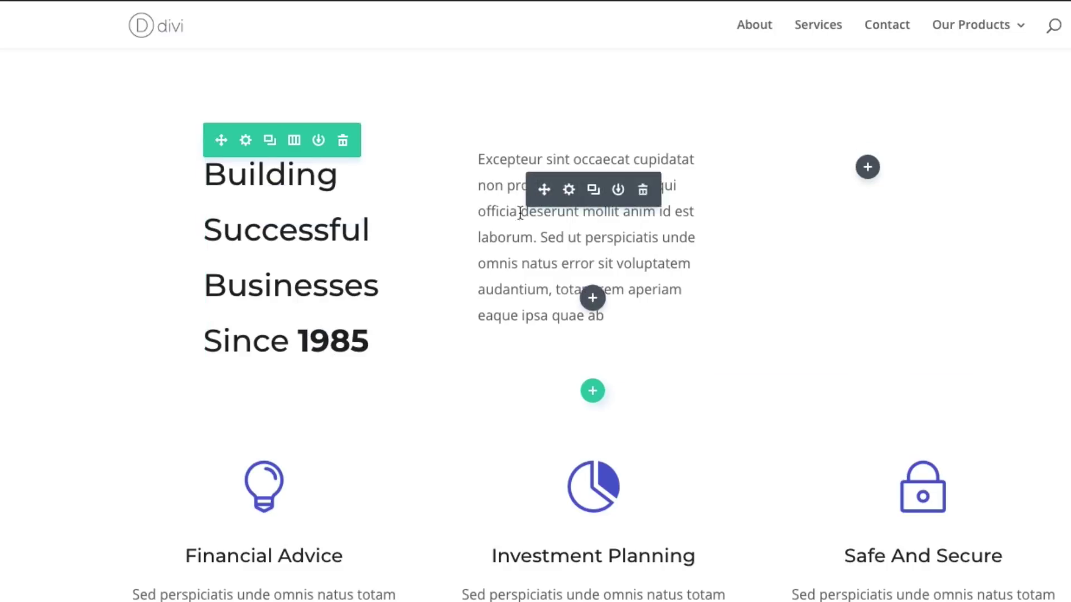
# Step: Undo the column structure change on the "Building Successful Businesses Since 1985" row
pyautogui.click(294, 140)
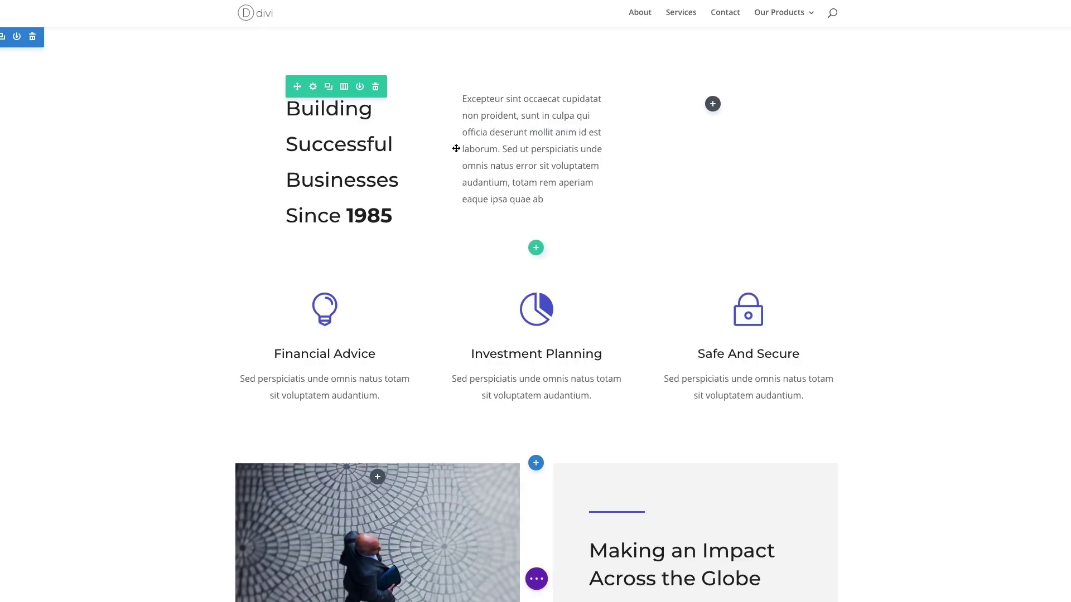
pyautogui.rightClick(368, 97)
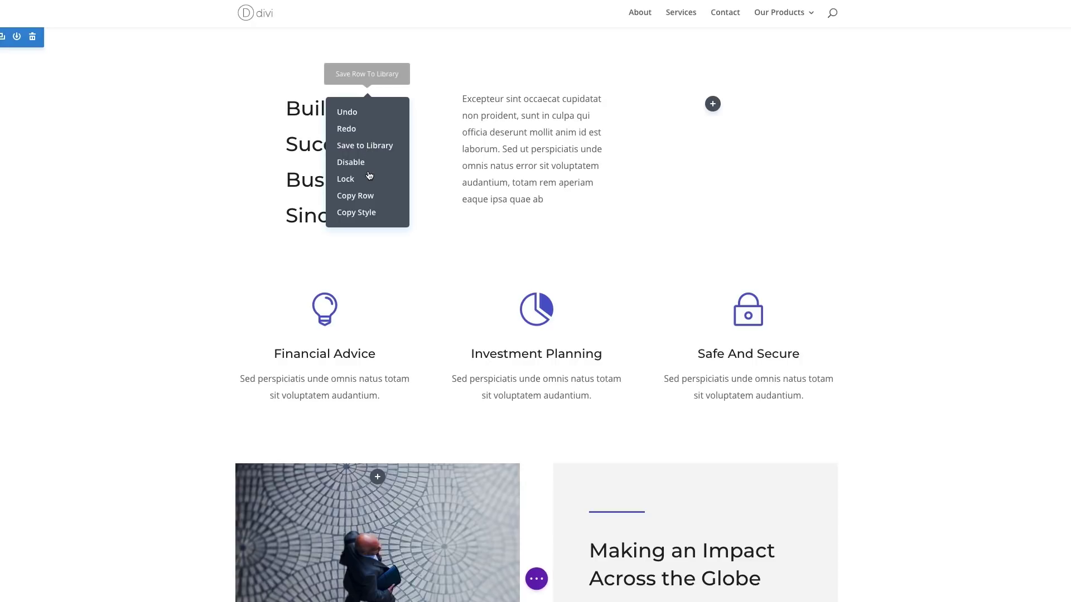
pyautogui.click(345, 112)
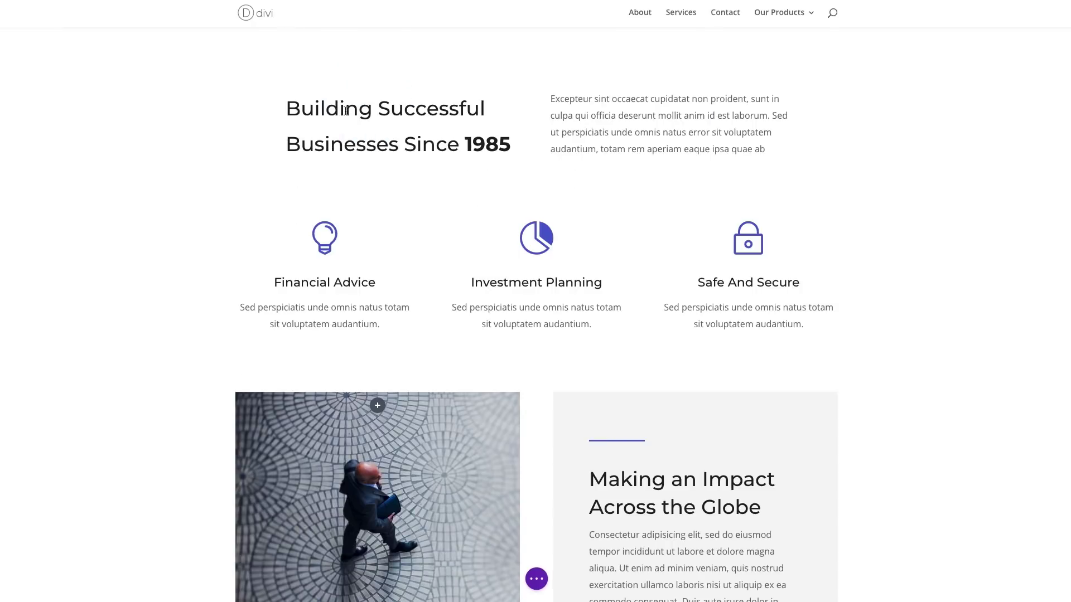
# Step: Insert a new row with four equal columns below the heading row, without choosing a new module for it
pyautogui.moveTo(616, 213)
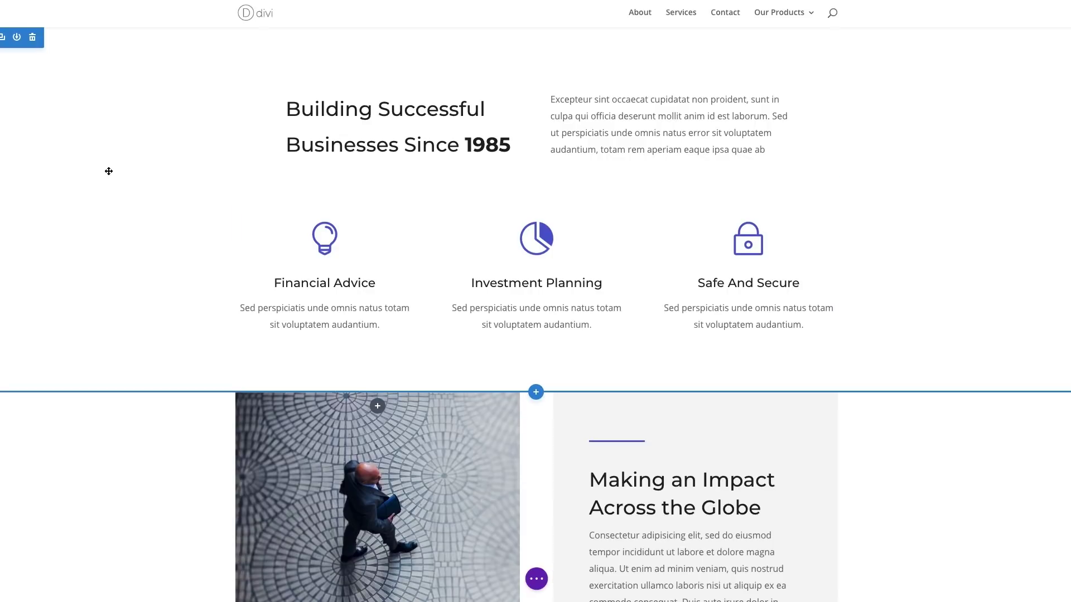
pyautogui.moveTo(402, 137)
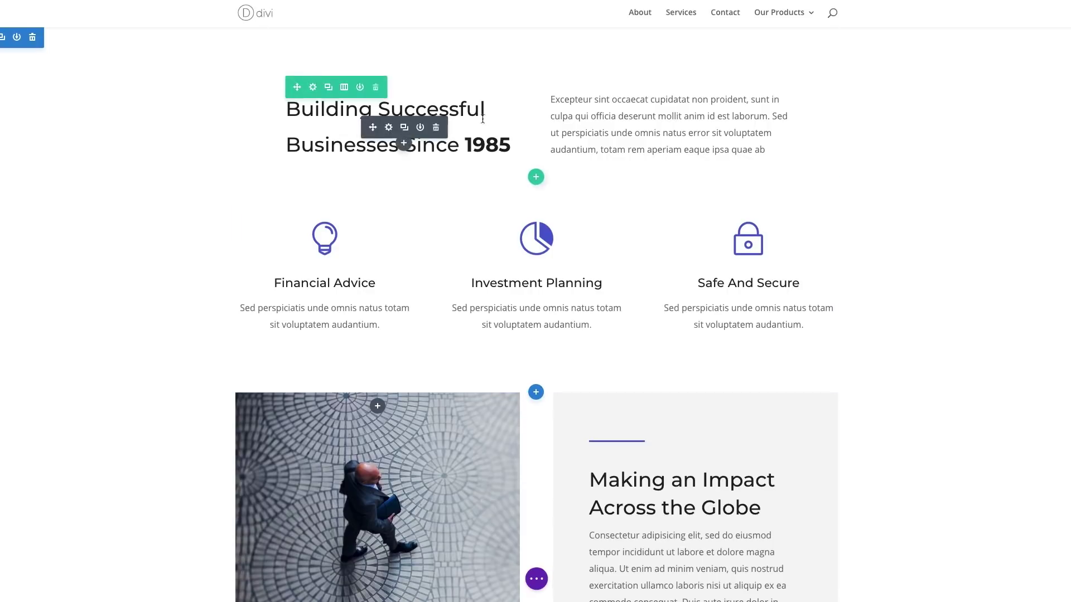
pyautogui.click(536, 178)
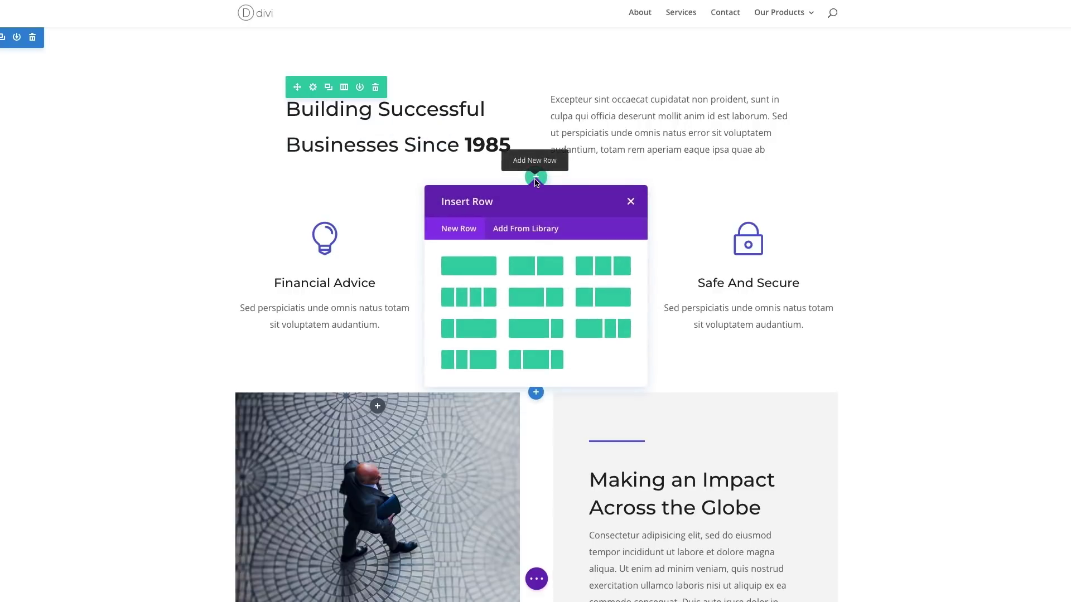
pyautogui.click(479, 301)
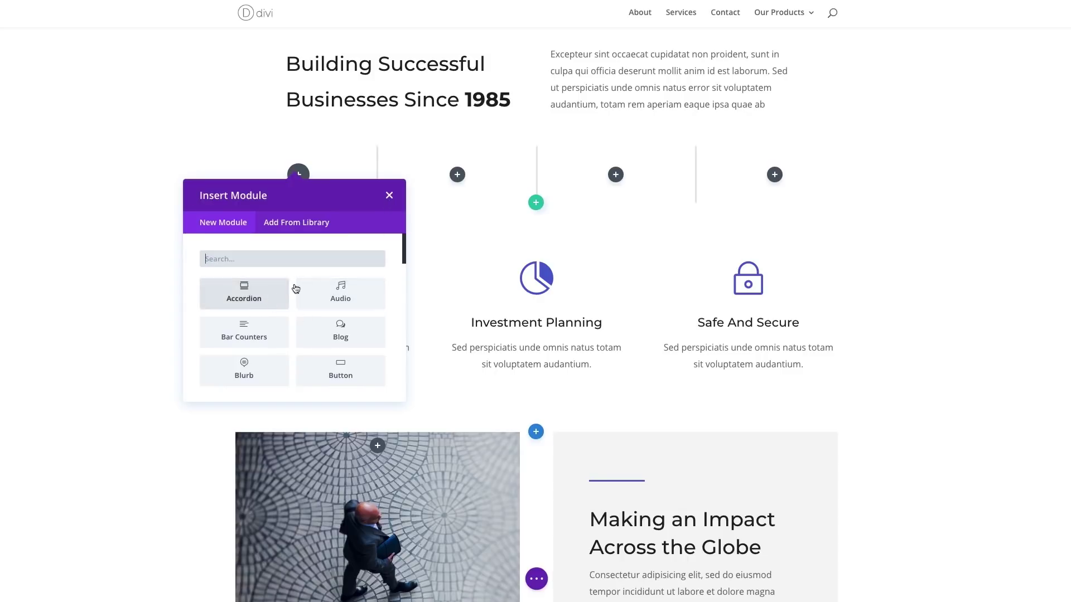
pyautogui.click(389, 196)
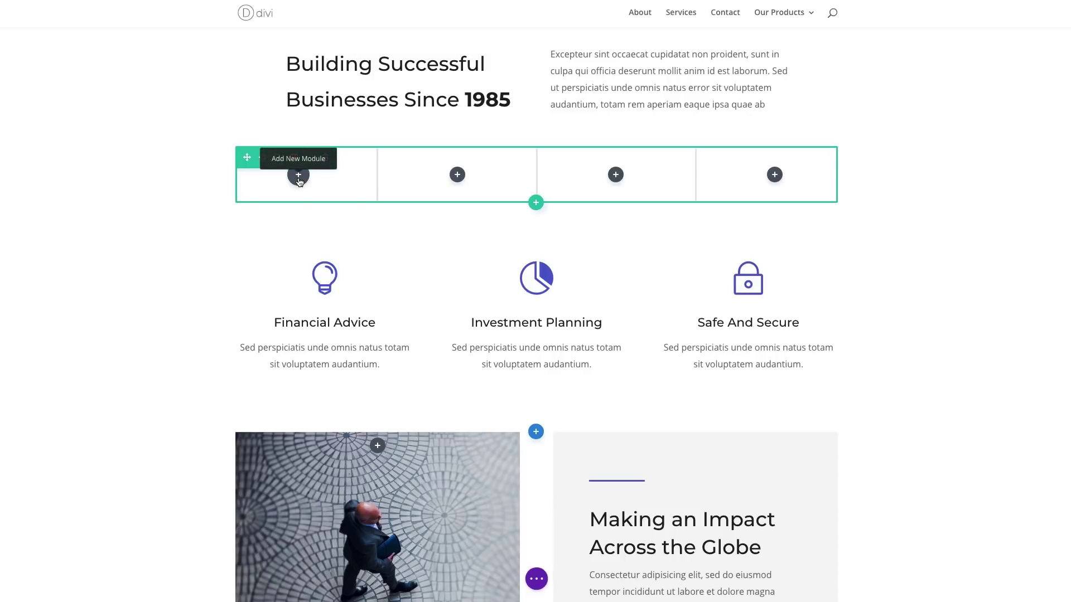
# Step: Paste the copied Financial Advice blurb into all four columns of the new row, and delete that row
pyautogui.hotkey('ctrl', 'v')
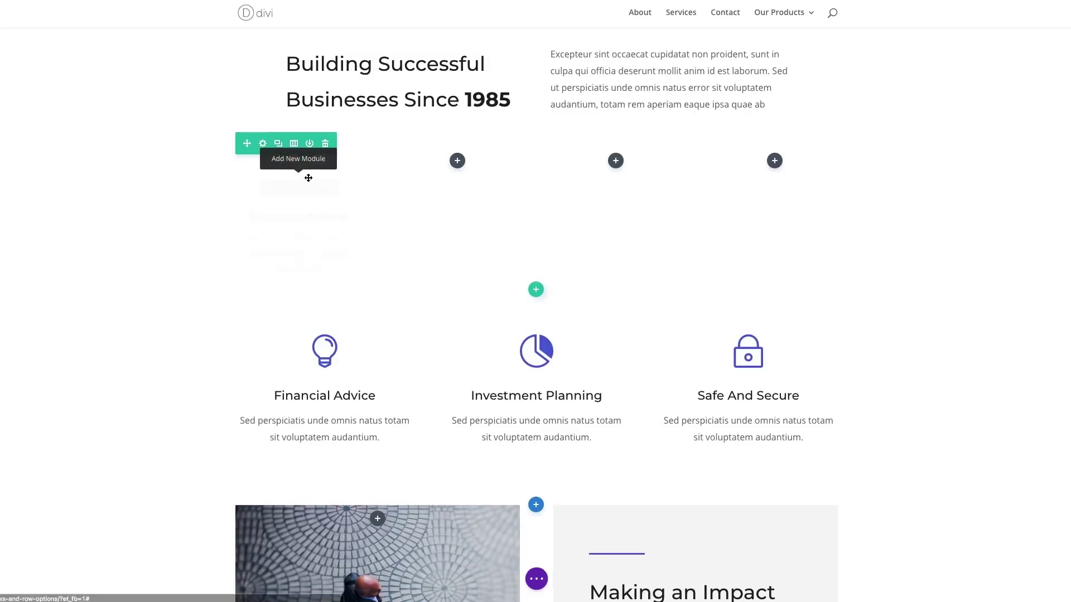
pyautogui.hotkey('ctrl', 'v')
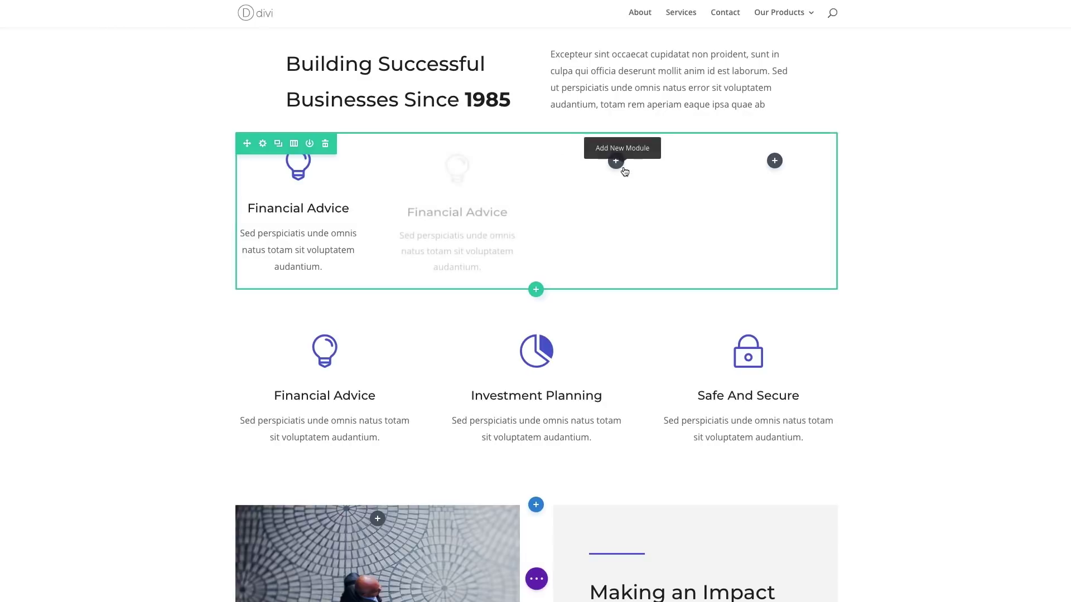
pyautogui.hotkey('ctrl', 'v')
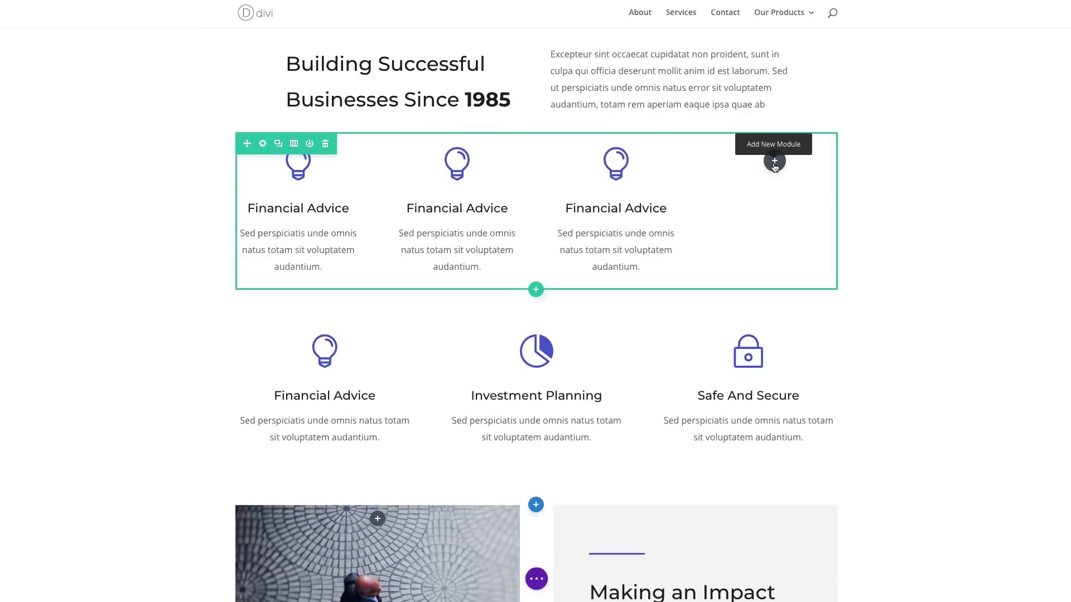
pyautogui.hotkey('ctrl', 'v')
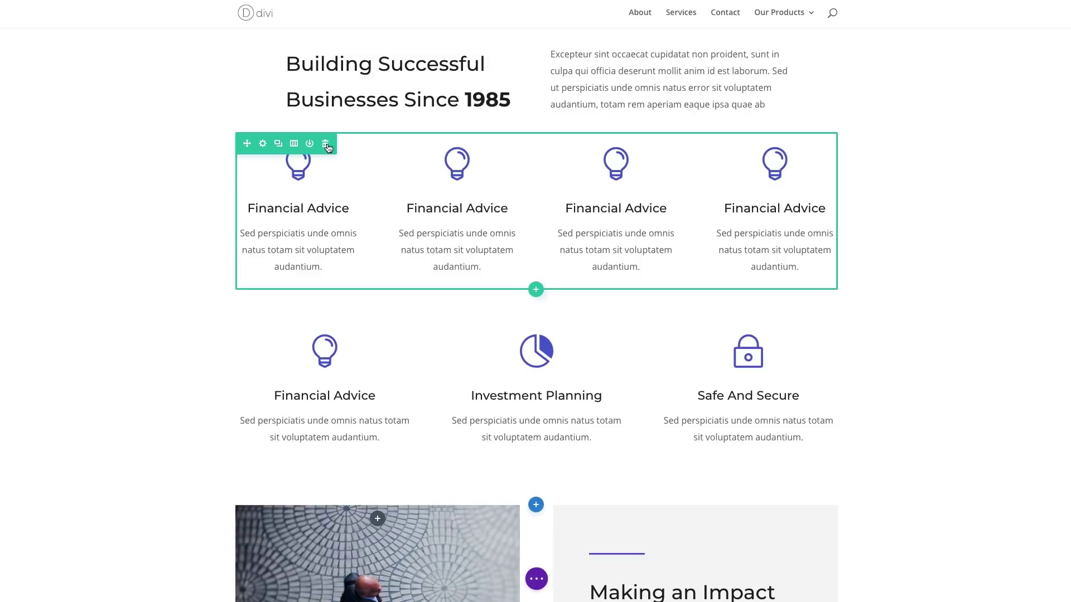
pyautogui.click(326, 145)
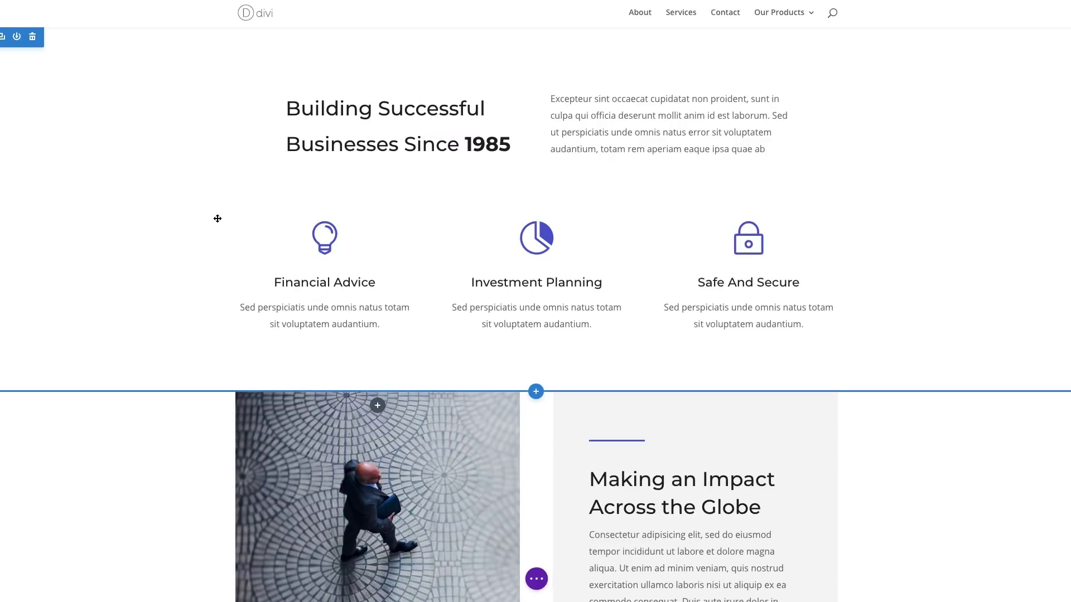
# Step: Open the background options in the settings of the three-column row containing Financial Advice, Investment Planning and Safe And Secure
pyautogui.moveTo(268, 215)
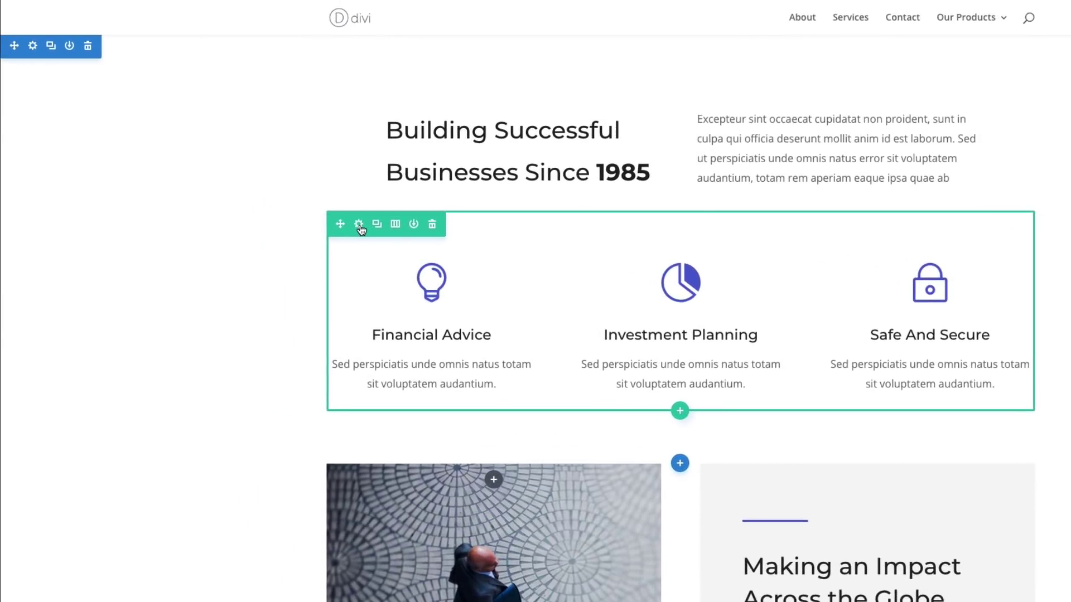
pyautogui.click(359, 225)
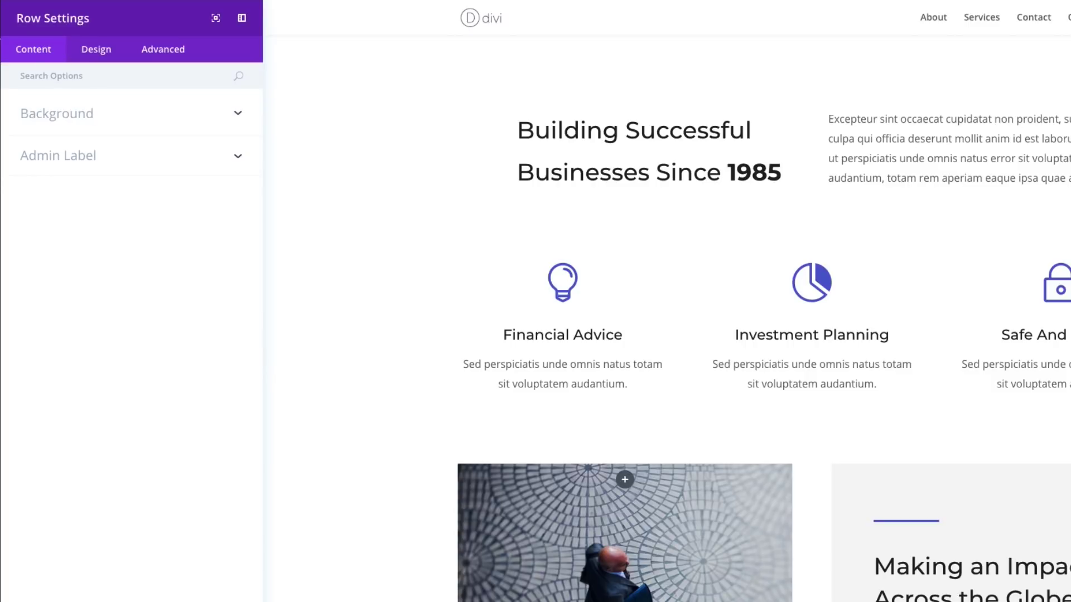
pyautogui.click(56, 116)
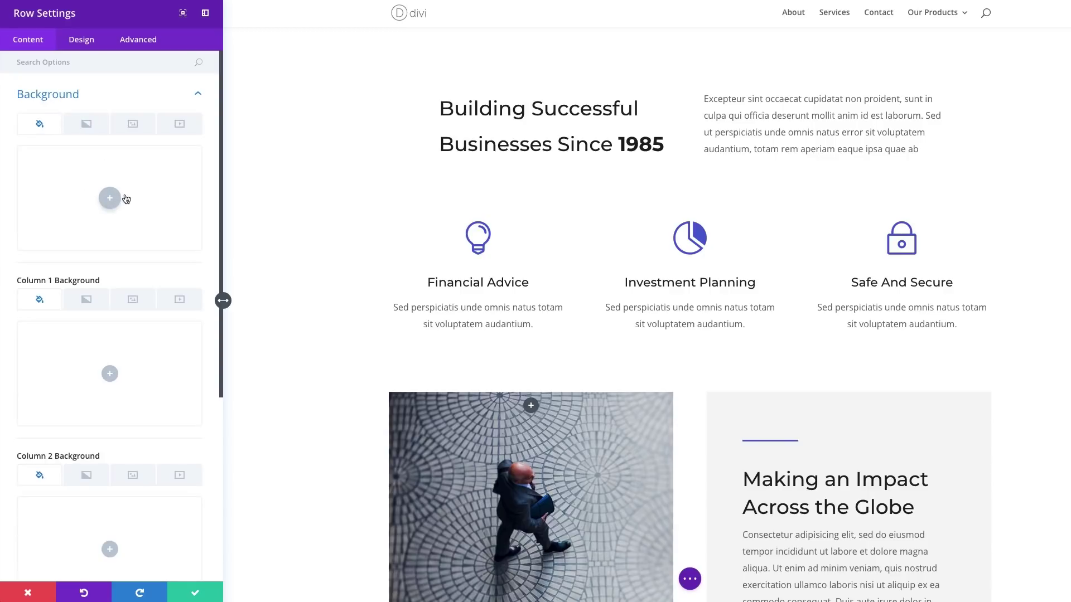
# Step: Try blue #0c71c3 as the background color of the whole row, and remove that color again
pyautogui.click(108, 199)
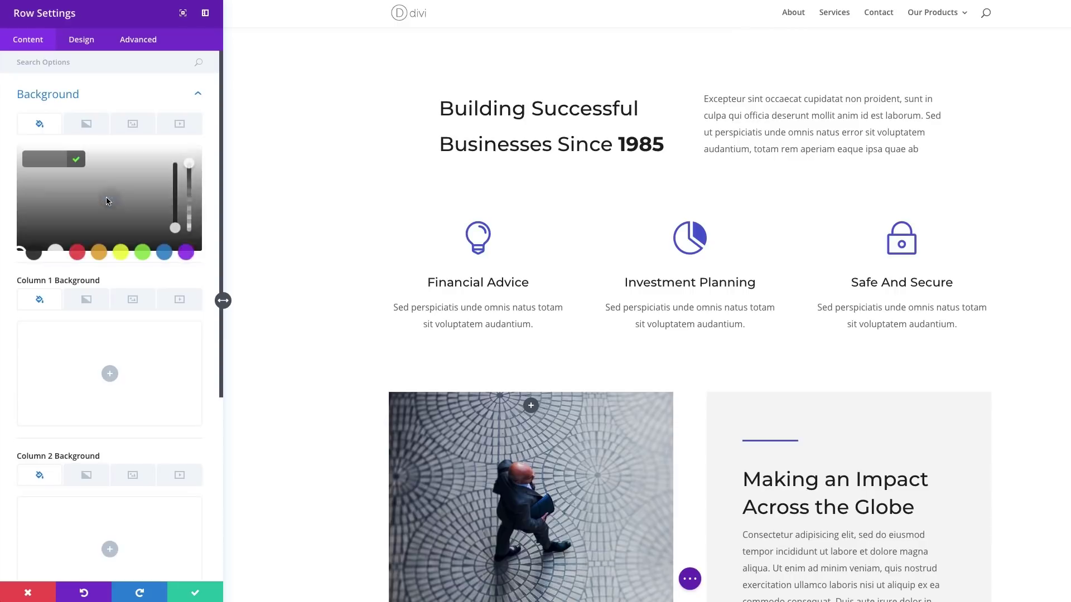
pyautogui.click(165, 253)
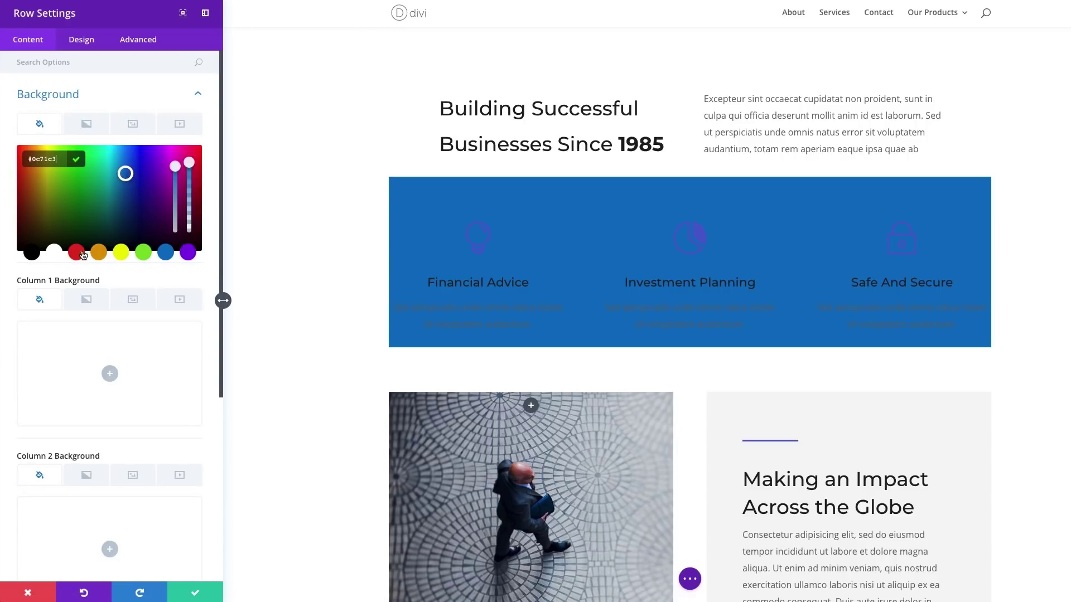
pyautogui.click(75, 159)
pyautogui.click(188, 164)
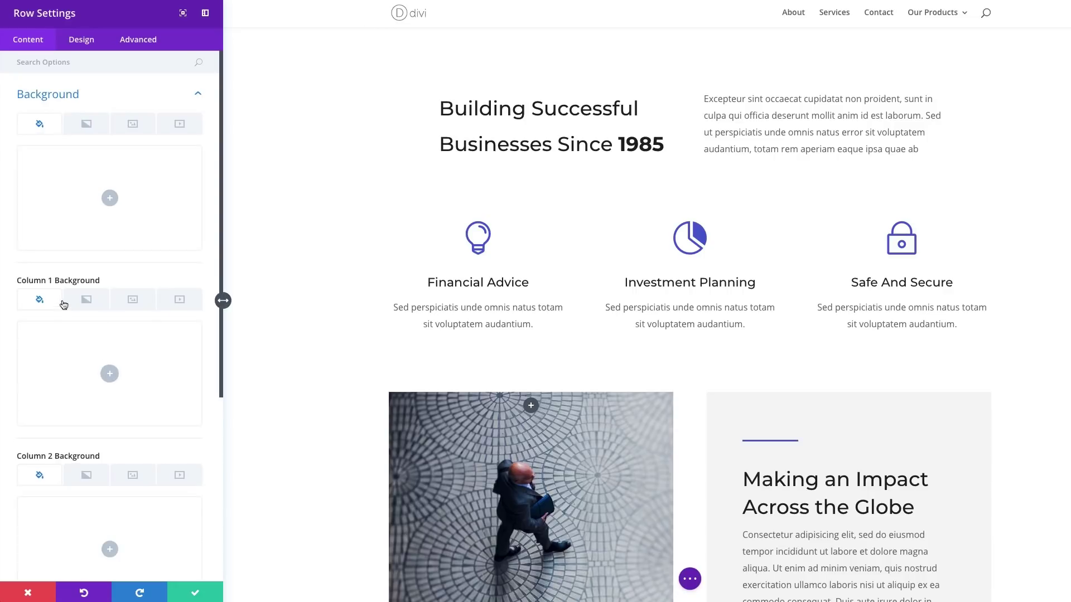
# Step: Set the Column 1 background color of the row to blue #0c71c3
pyautogui.scroll(-2, 56, 270)
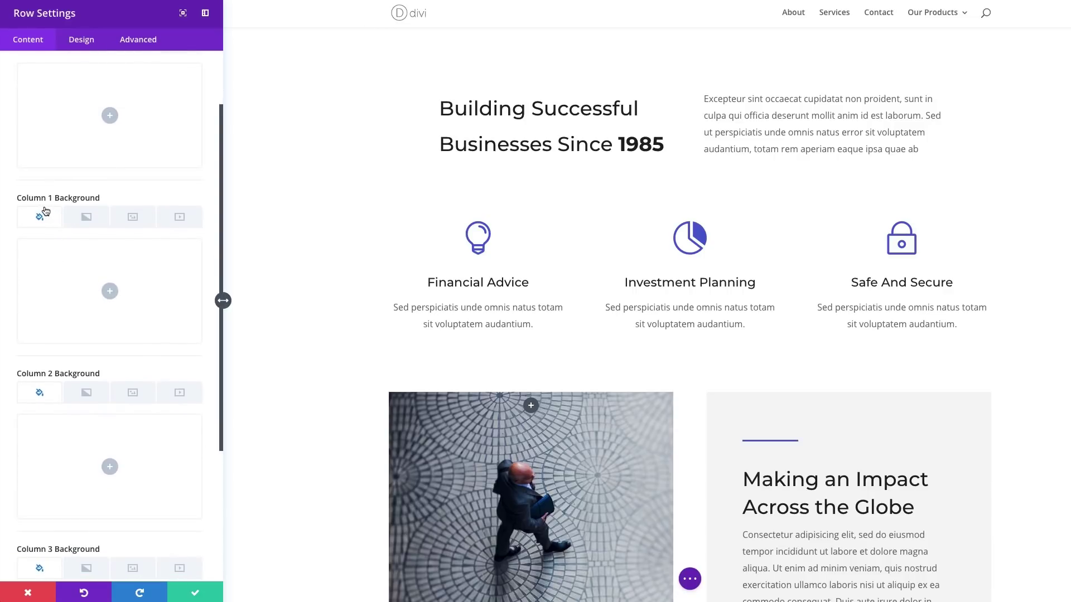
pyautogui.click(115, 301)
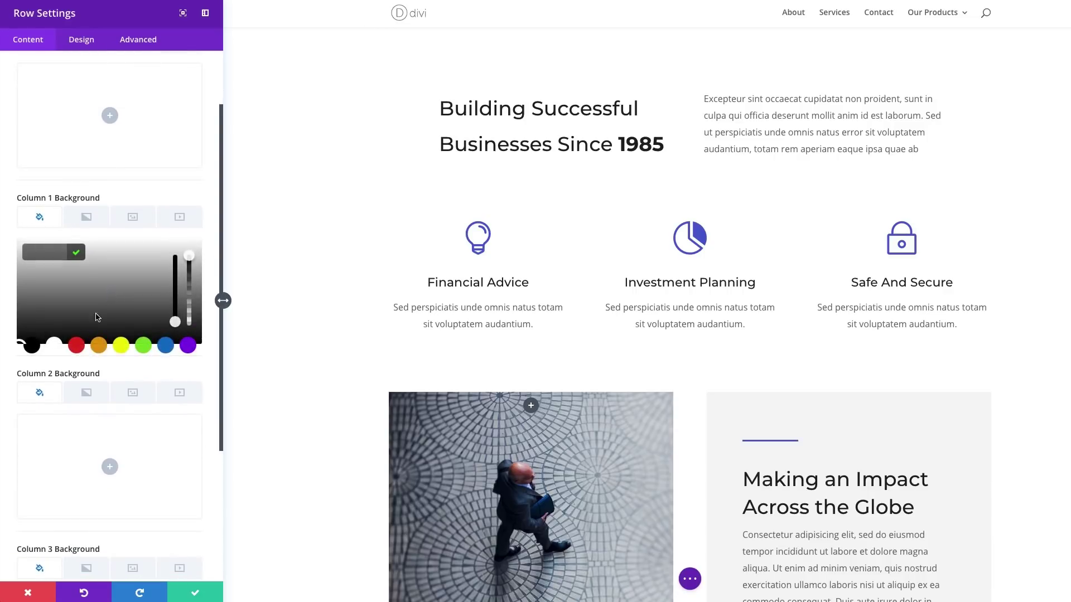
pyautogui.click(165, 346)
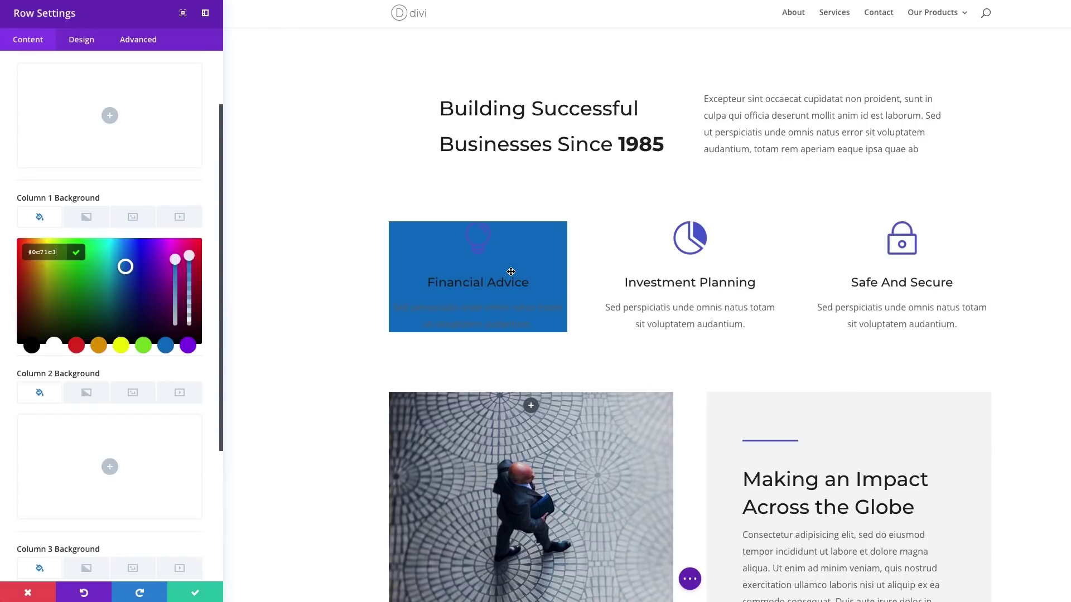
# Step: Set the Column 2 background color of the row to green #7cda24
pyautogui.scroll(-2, 165, 377)
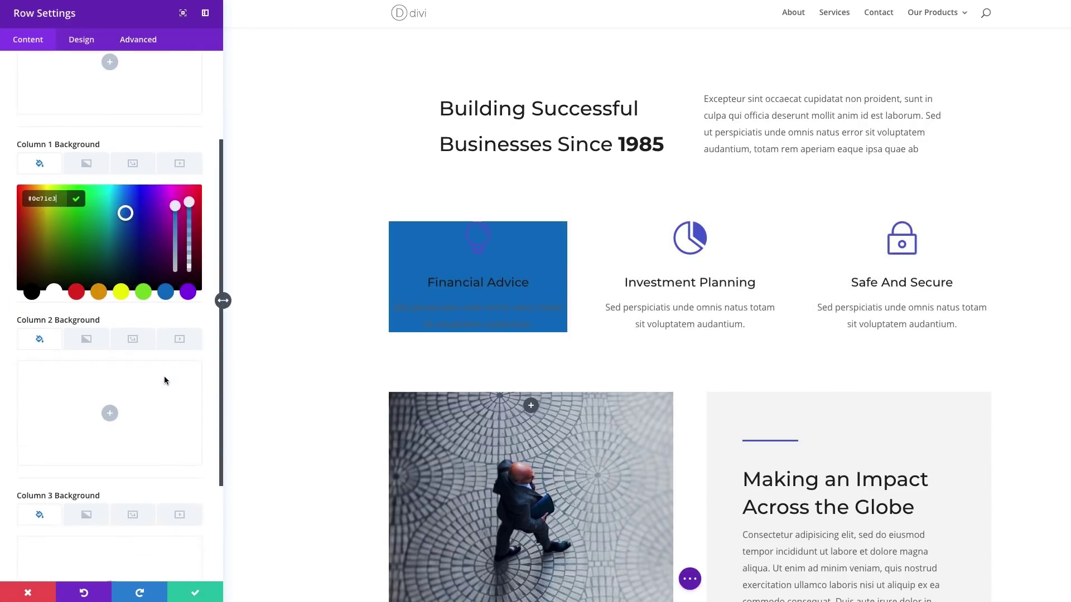
pyautogui.click(110, 381)
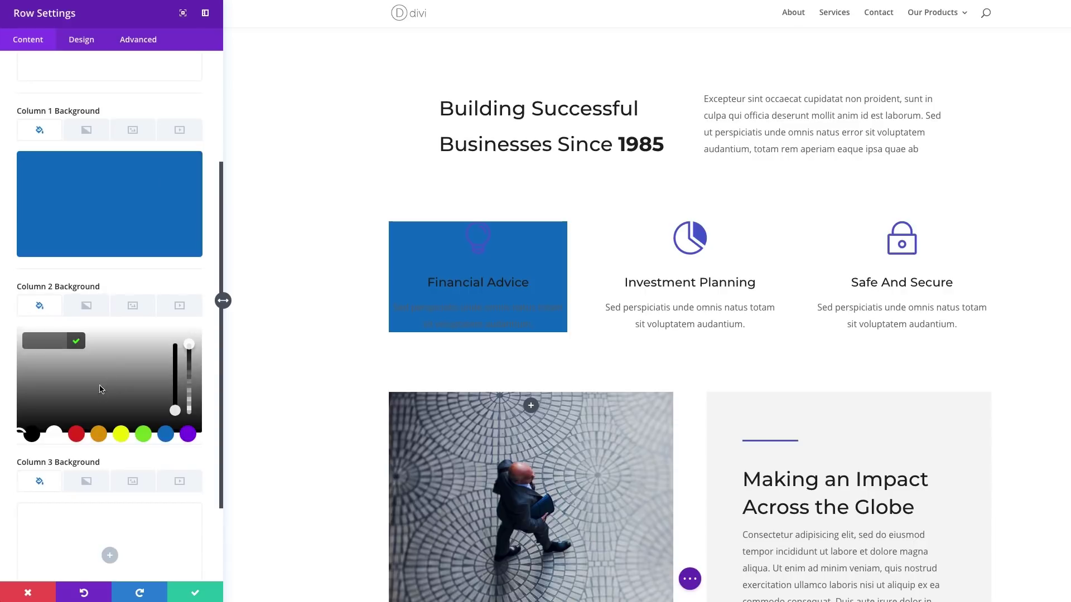
pyautogui.click(144, 437)
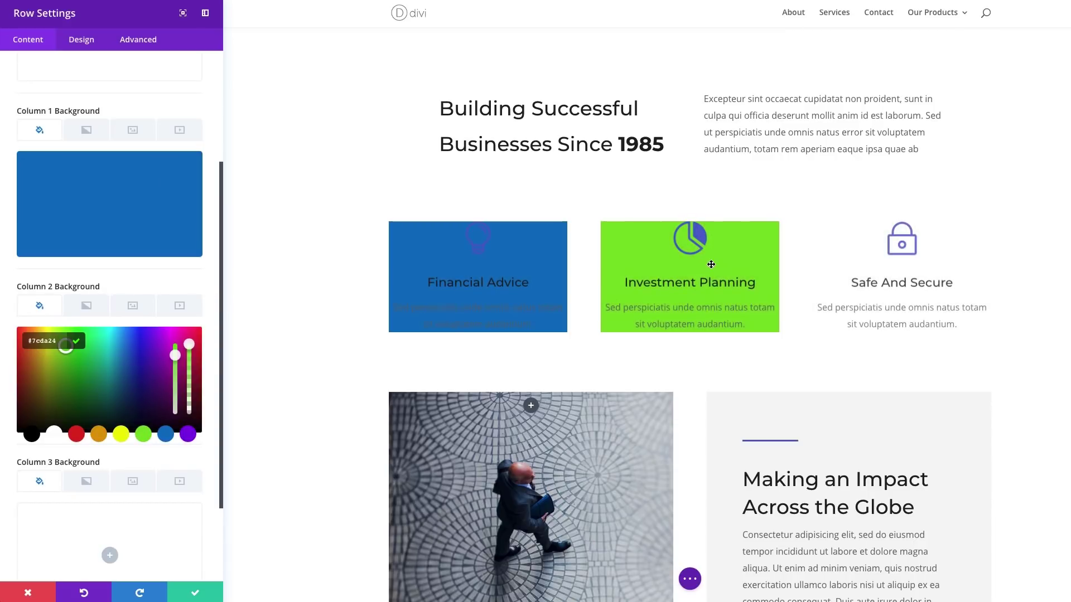
# Step: Set the Column 3 background color of the row to blue #0c71c3
pyautogui.scroll(-2, 145, 385)
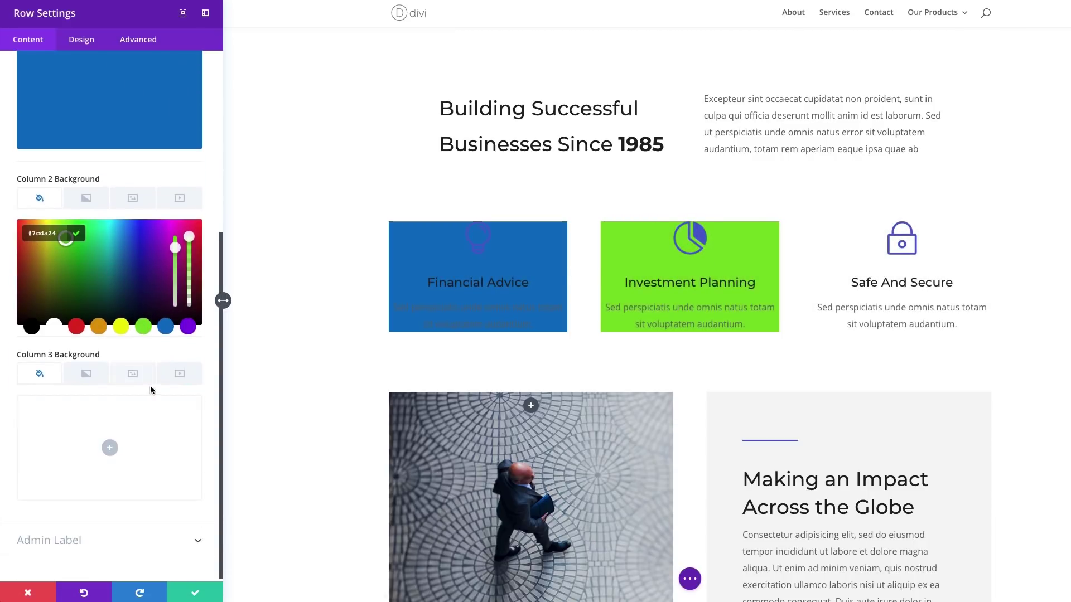
pyautogui.click(112, 448)
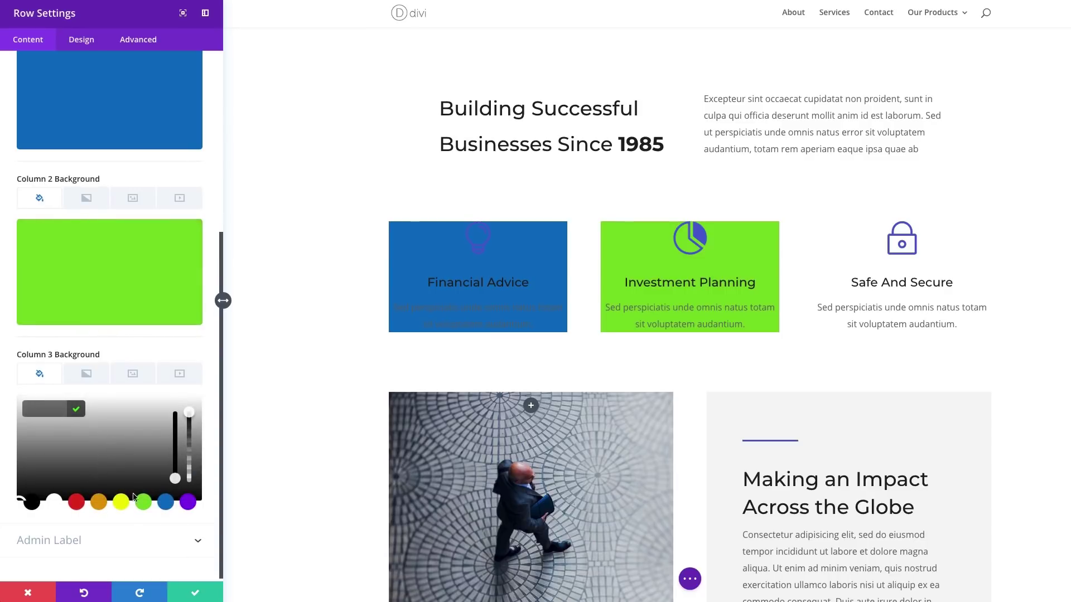
pyautogui.click(165, 503)
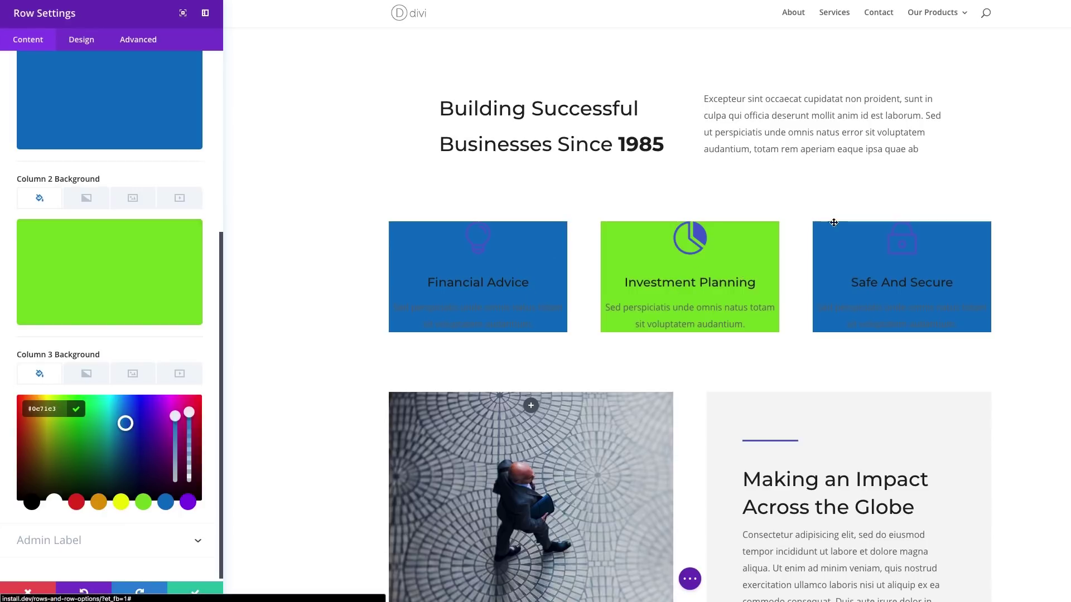
pyautogui.moveTo(149, 239)
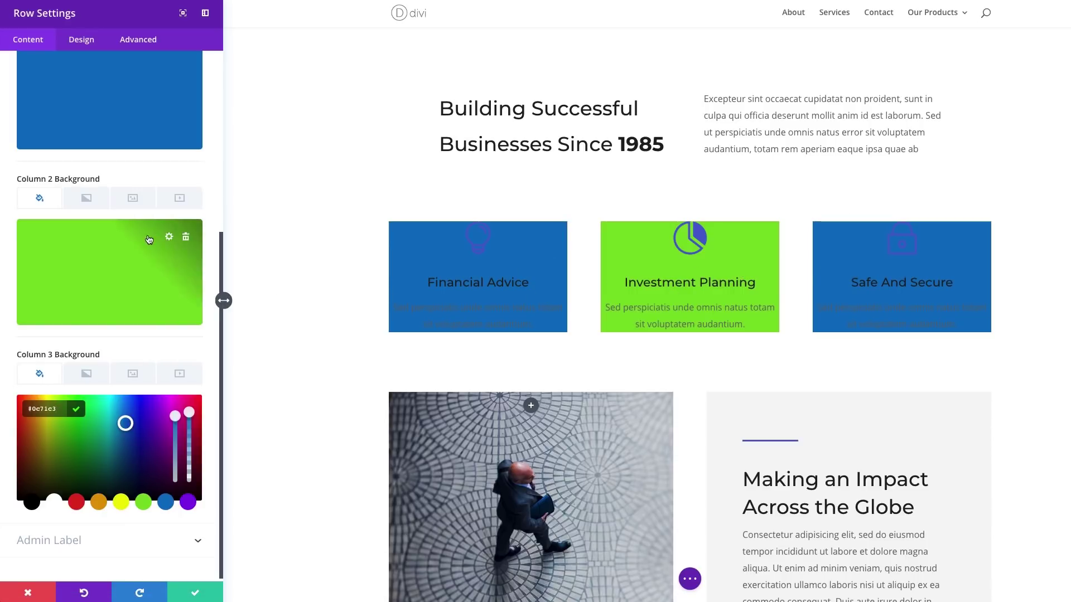
# Step: Try left and right alignment for the whole row, and restore its default alignment
pyautogui.scroll(2, 134, 195)
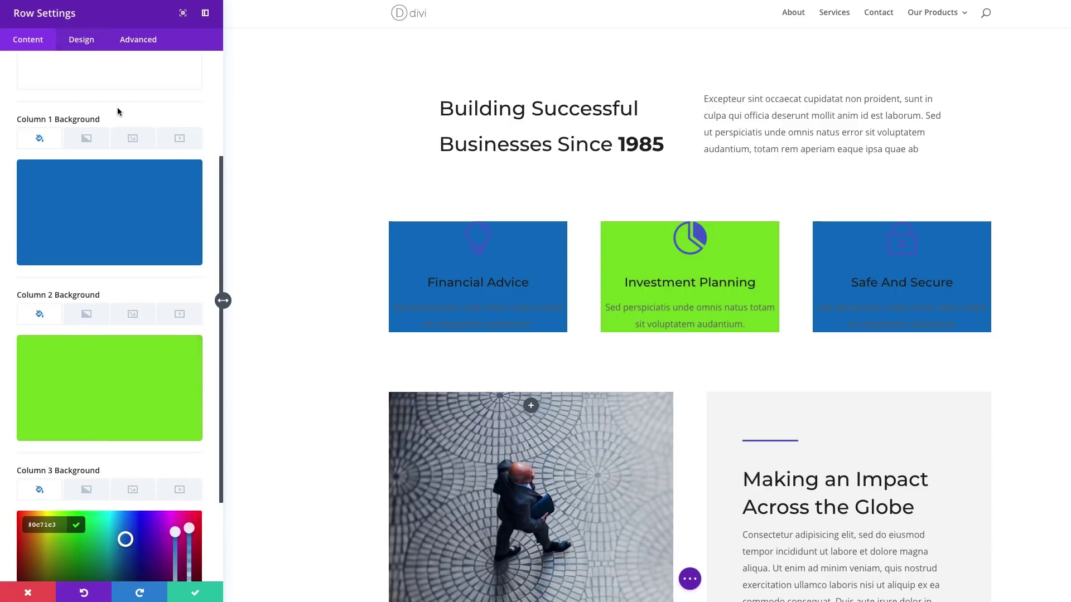
pyautogui.scroll(3, 118, 107)
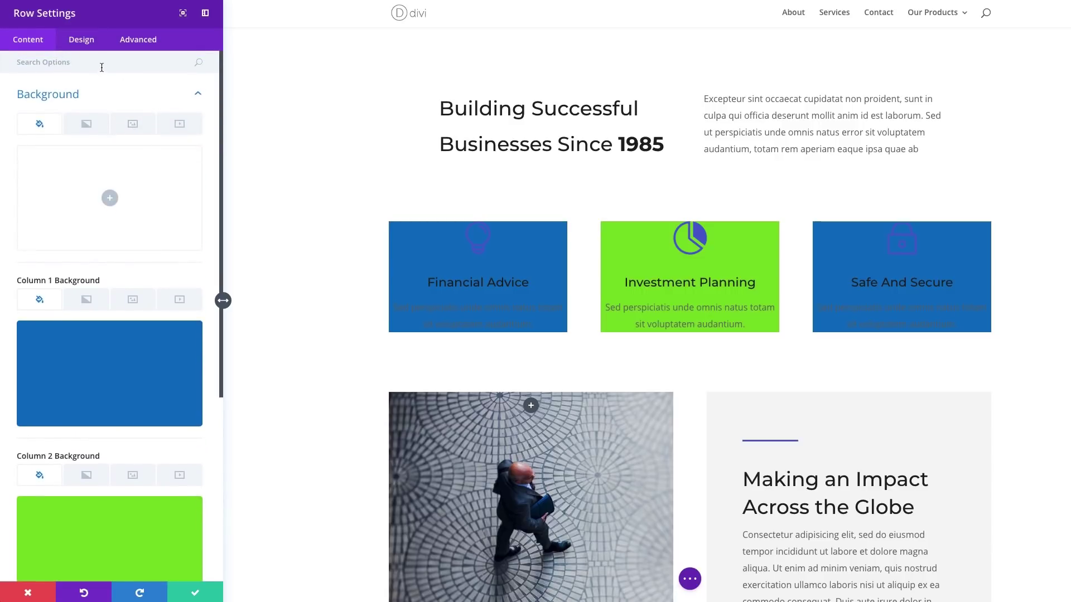
pyautogui.click(82, 39)
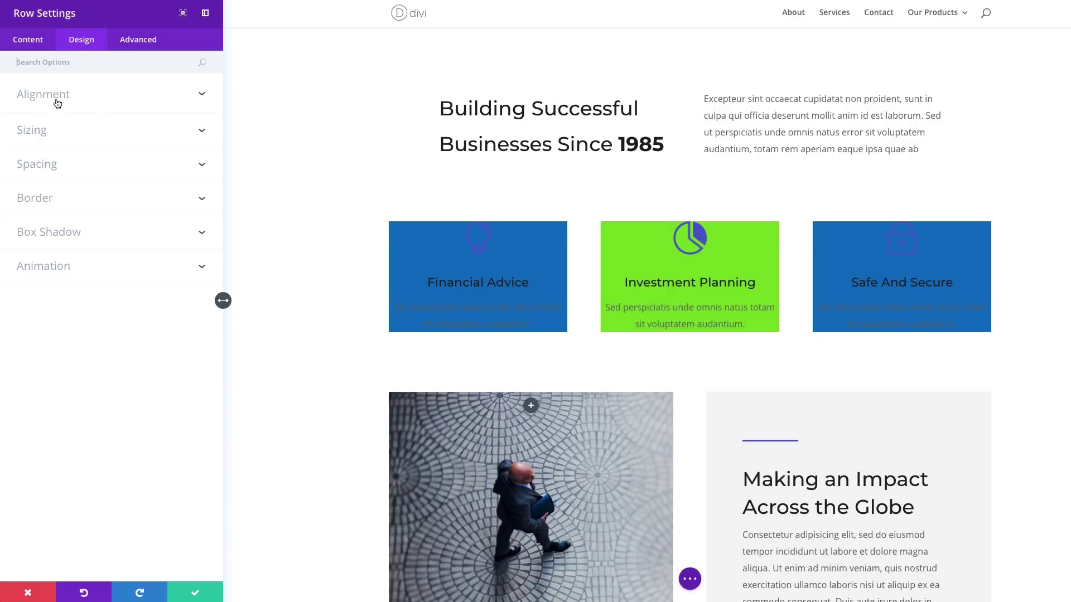
pyautogui.click(83, 103)
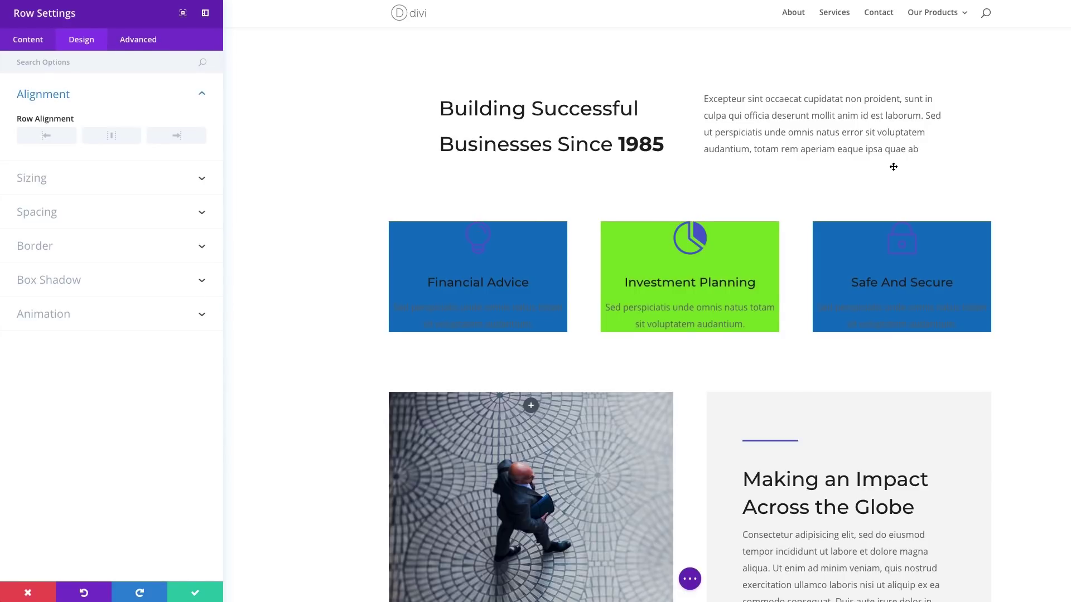
pyautogui.click(55, 143)
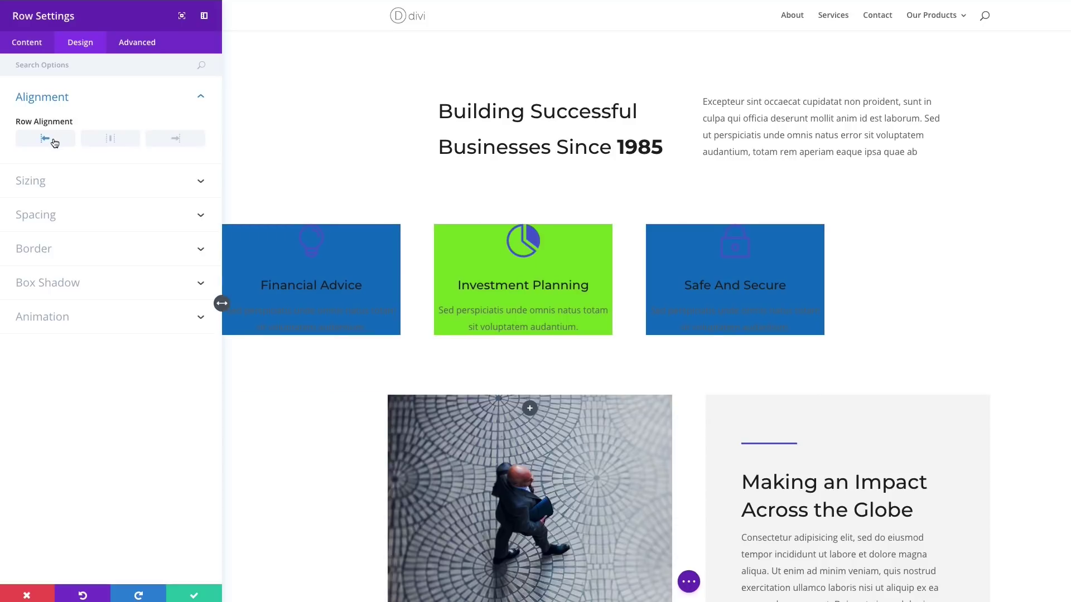
pyautogui.click(166, 137)
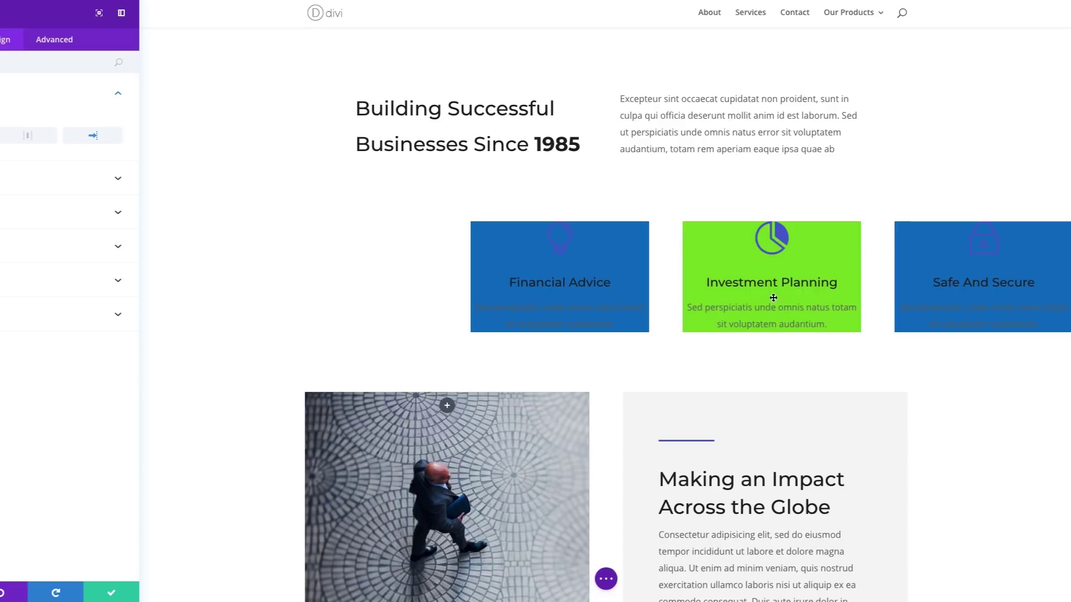
pyautogui.click(33, 138)
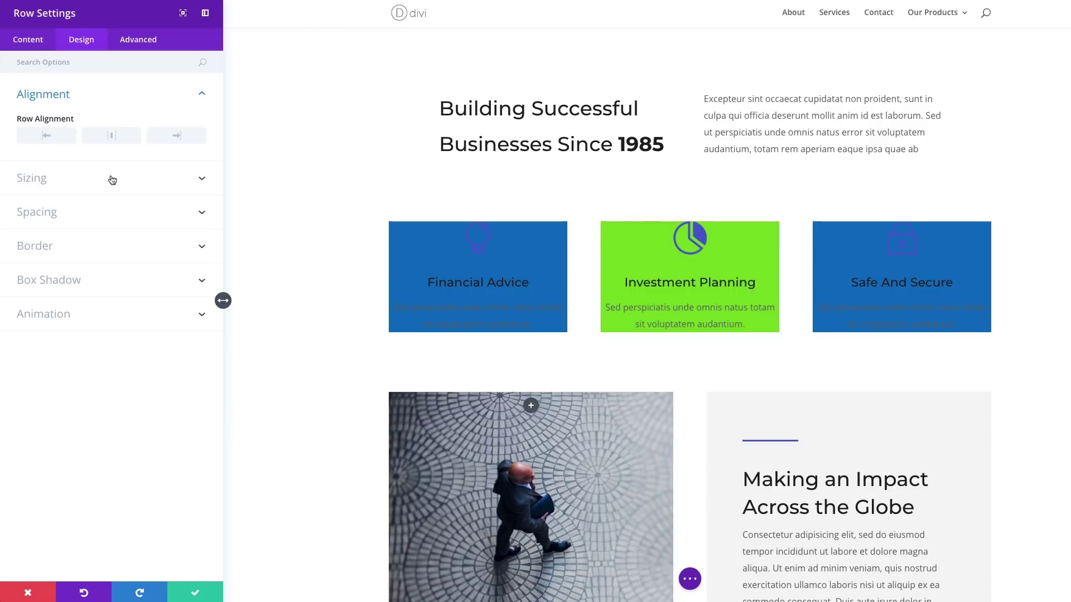
# Step: Try making the row fullwidth in its sizing settings, and turn that option off again
pyautogui.click(109, 178)
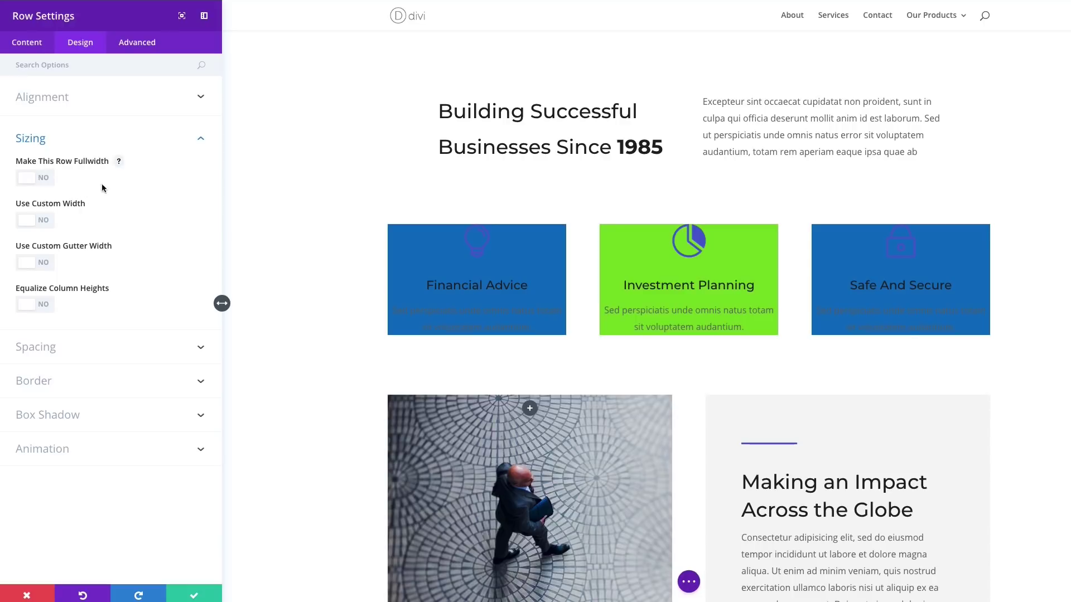
pyautogui.click(46, 183)
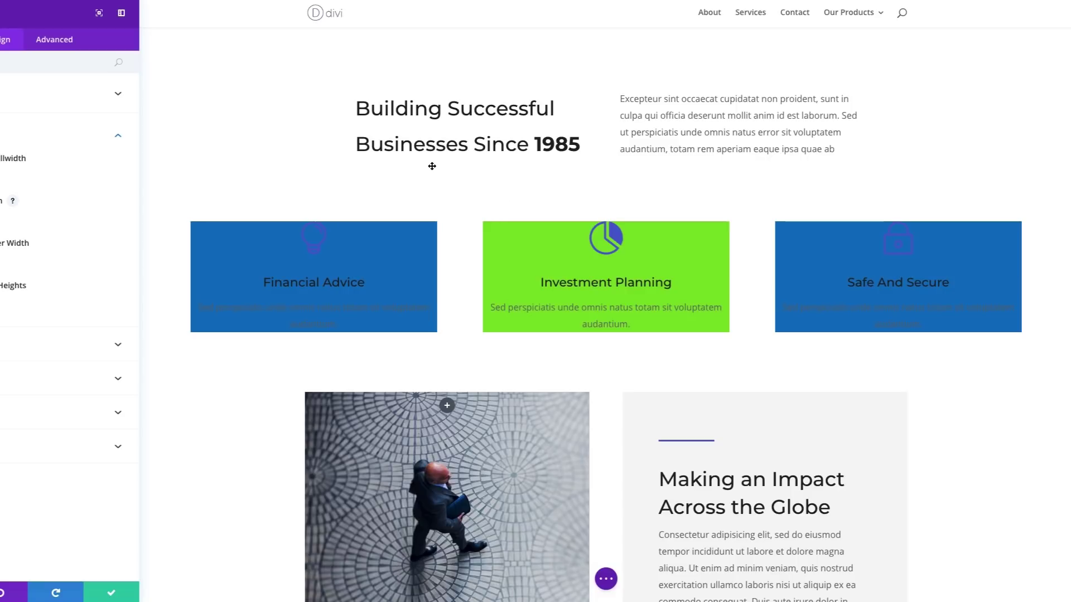
pyautogui.scroll(-5, 540, 158)
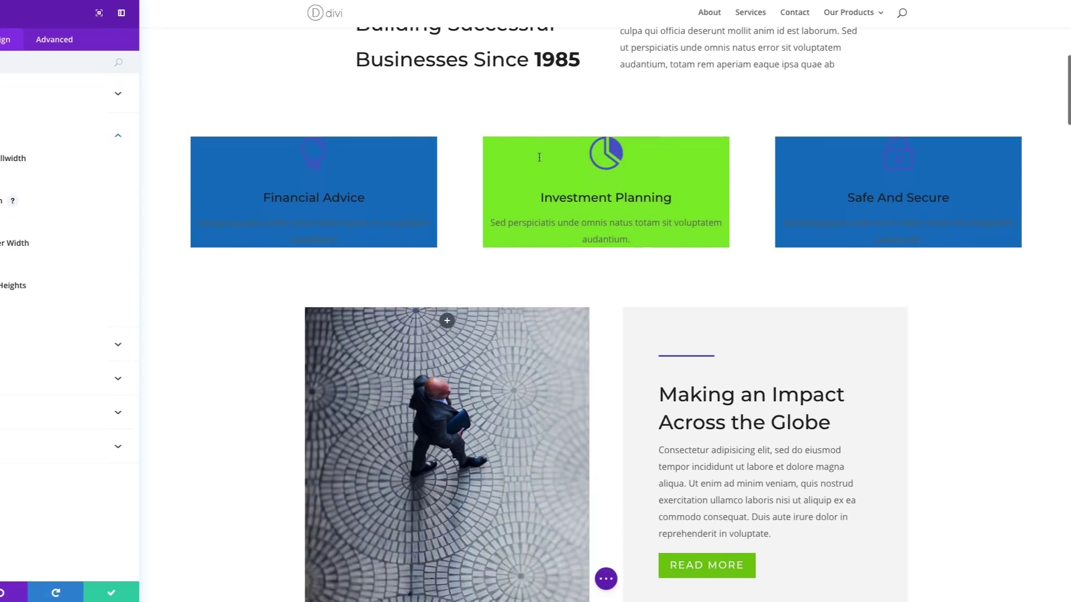
pyautogui.scroll(5, 539, 158)
pyautogui.scroll(-1, 539, 157)
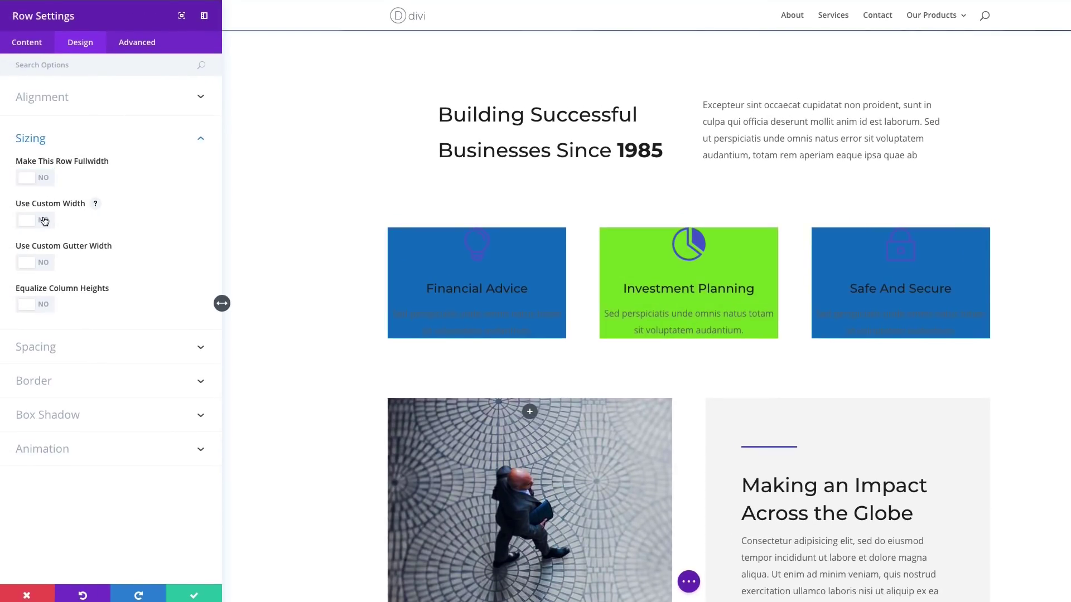
# Step: Enable a custom width for the row, compare the percent and pixel units, and set the width to 741px
pyautogui.click(44, 221)
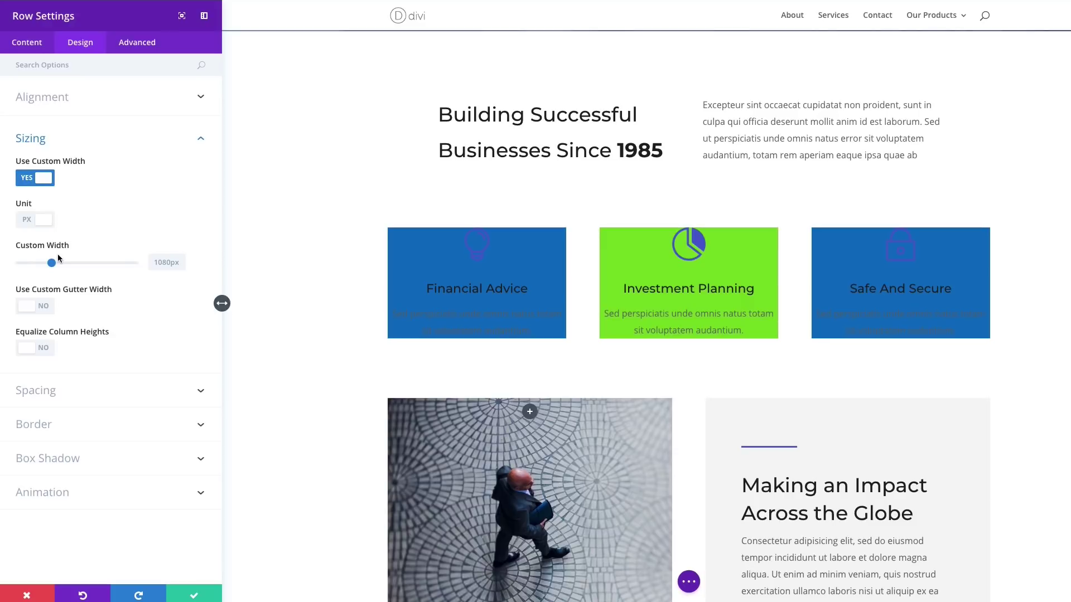
pyautogui.click(44, 224)
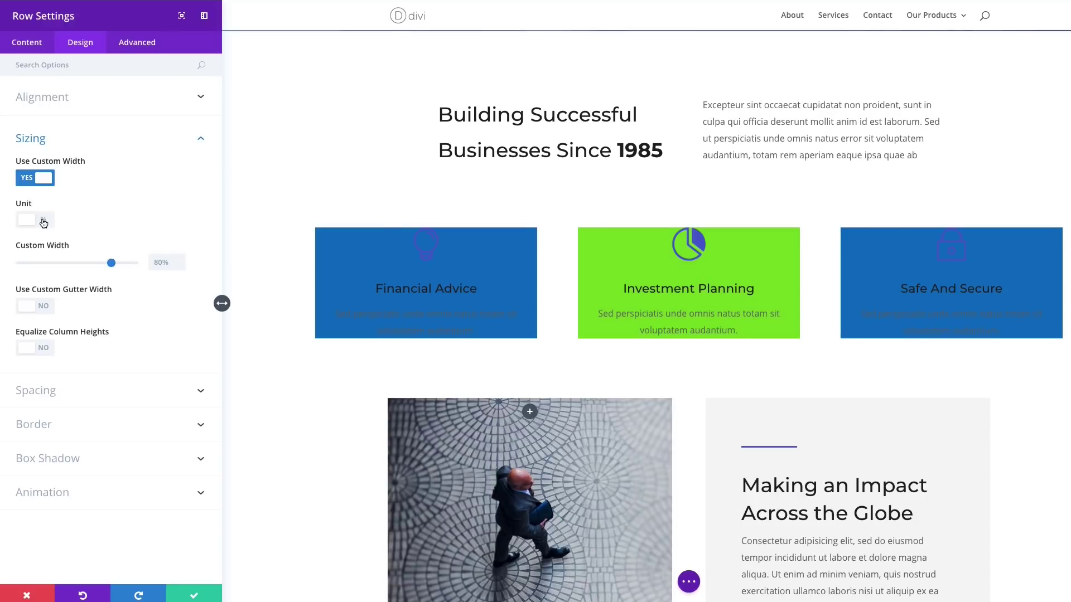
pyautogui.click(43, 223)
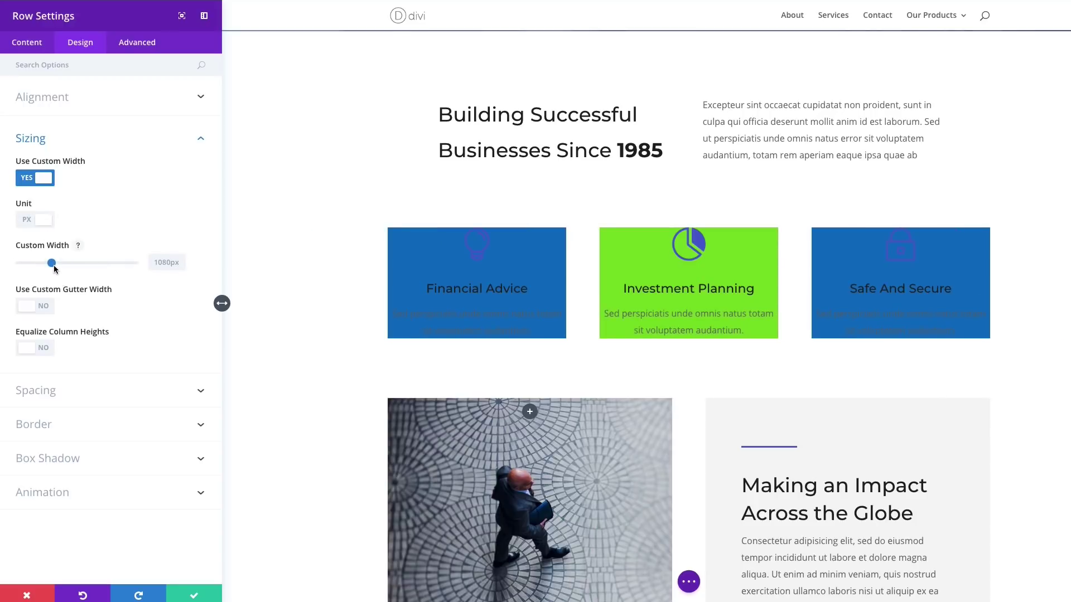
pyautogui.moveTo(52, 263); pyautogui.dragTo(32, 263)
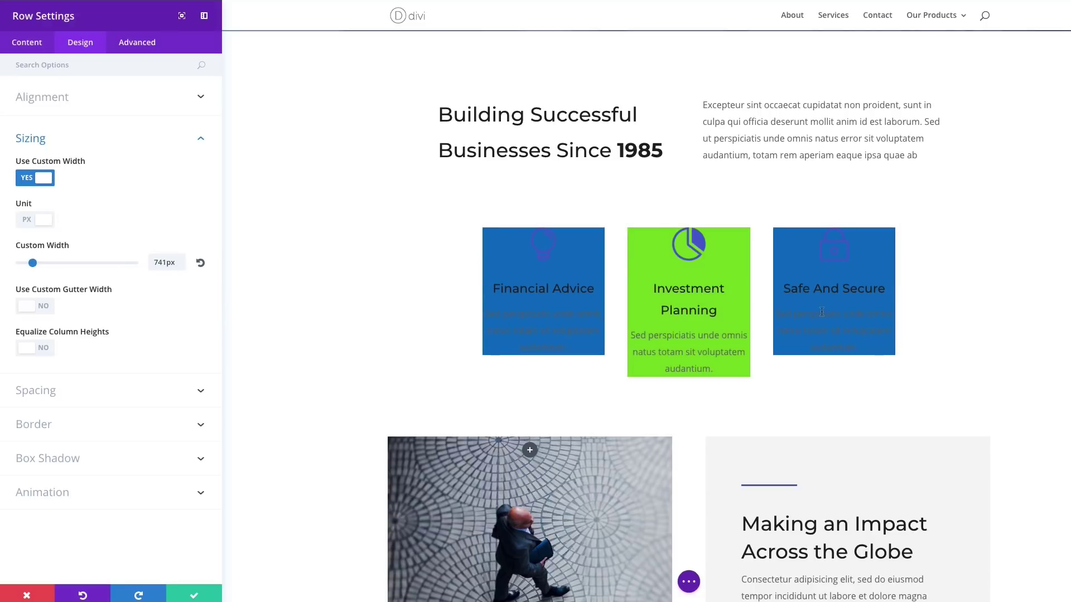
# Step: Switch the row's custom width to percent, try 46%, and return it to 80%
pyautogui.click(48, 223)
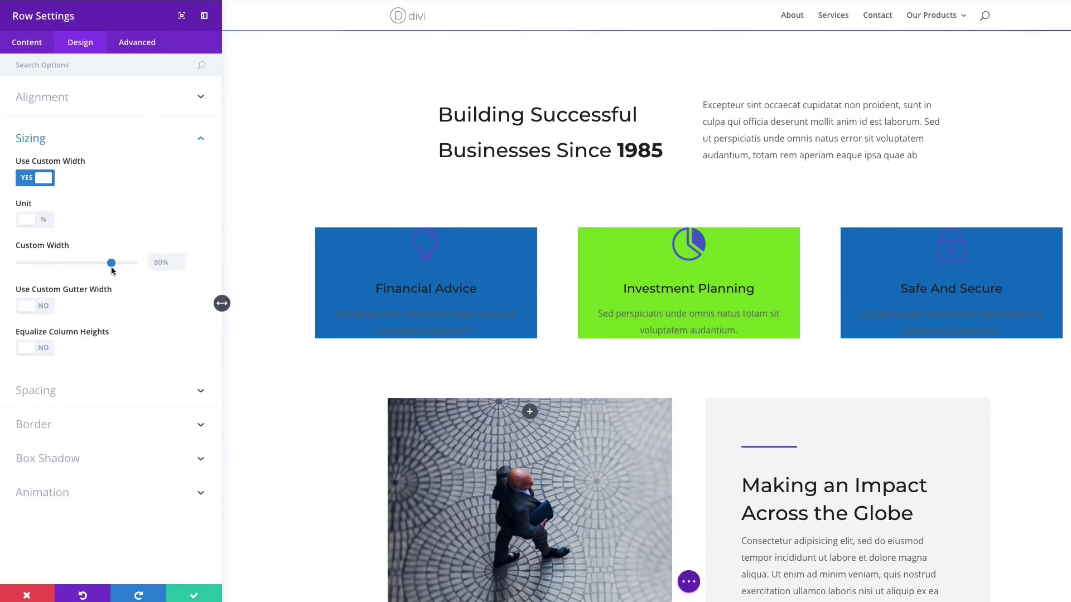
pyautogui.moveTo(112, 267); pyautogui.dragTo(72, 266)
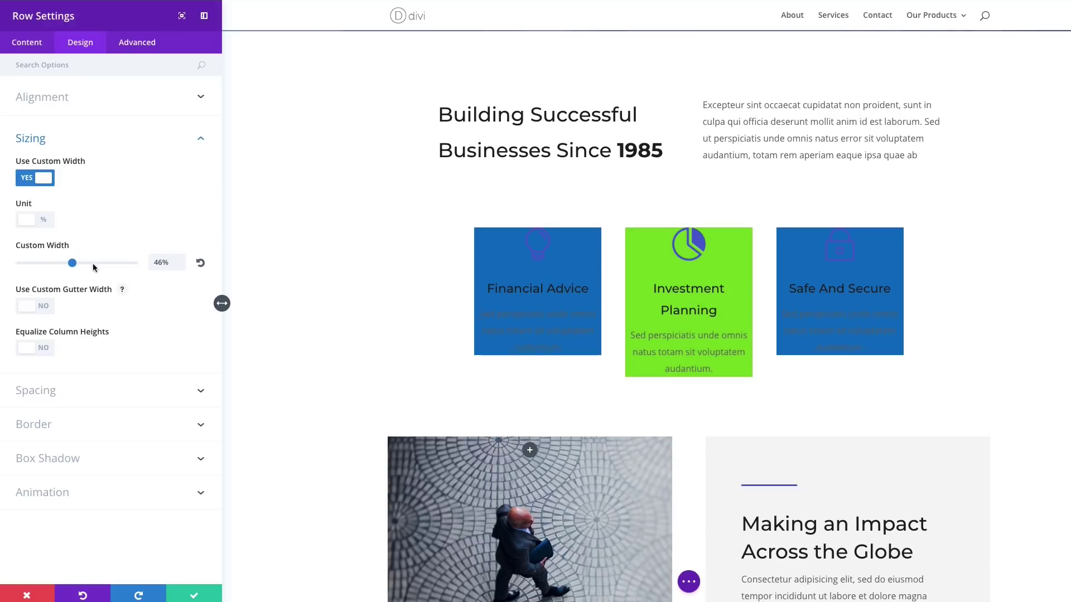
pyautogui.click(111, 263)
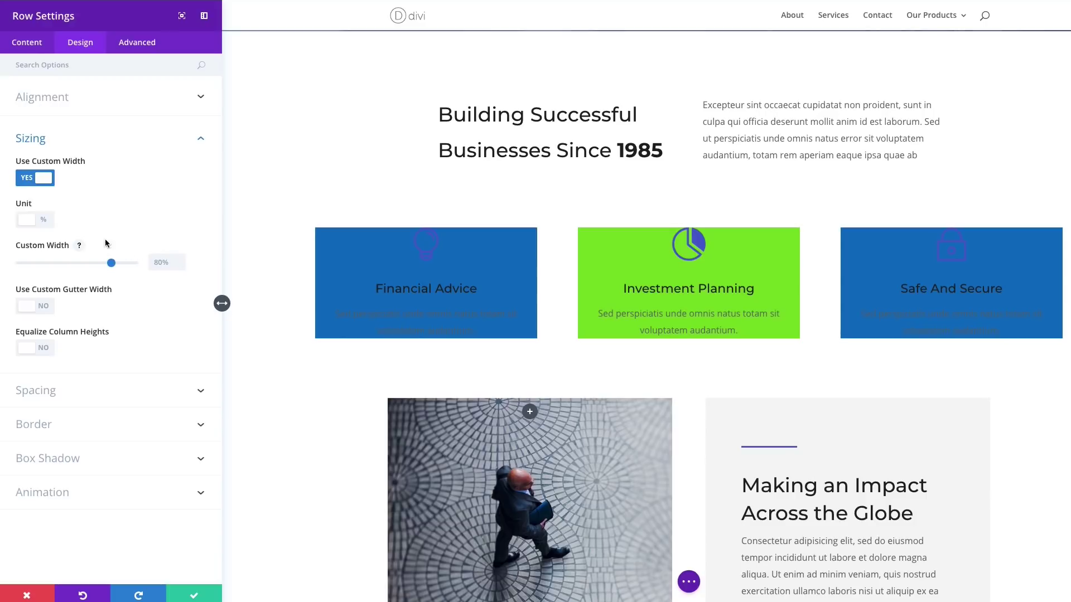
# Step: Enable a custom gutter width for the row, try different widths, and set it to 1
pyautogui.click(45, 312)
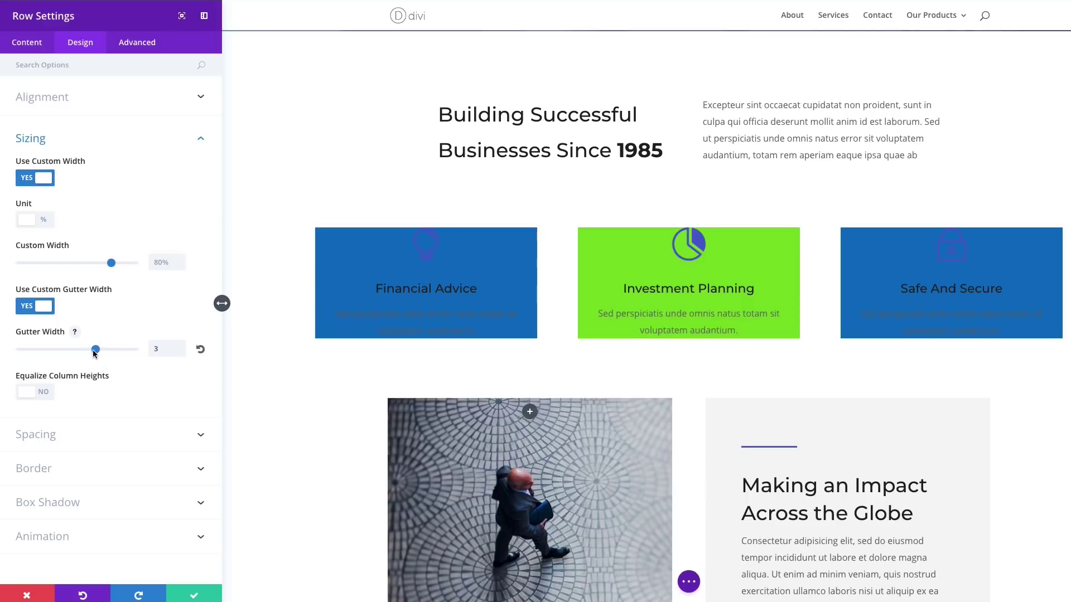
pyautogui.moveTo(96, 350); pyautogui.dragTo(134, 350)
pyautogui.moveTo(96, 349); pyautogui.dragTo(58, 349)
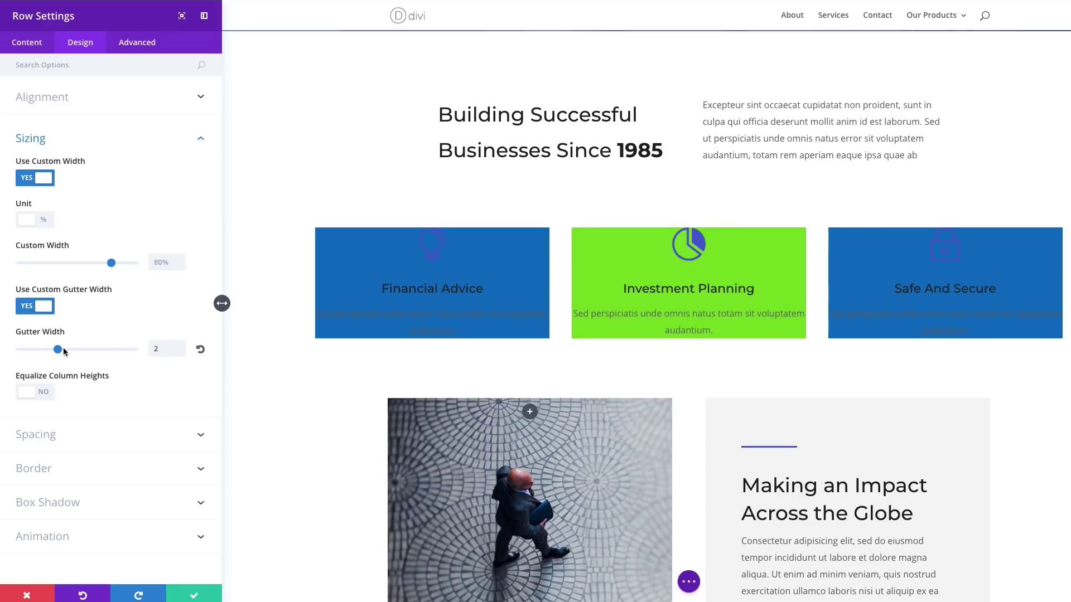
pyautogui.moveTo(59, 351); pyautogui.dragTo(20, 350)
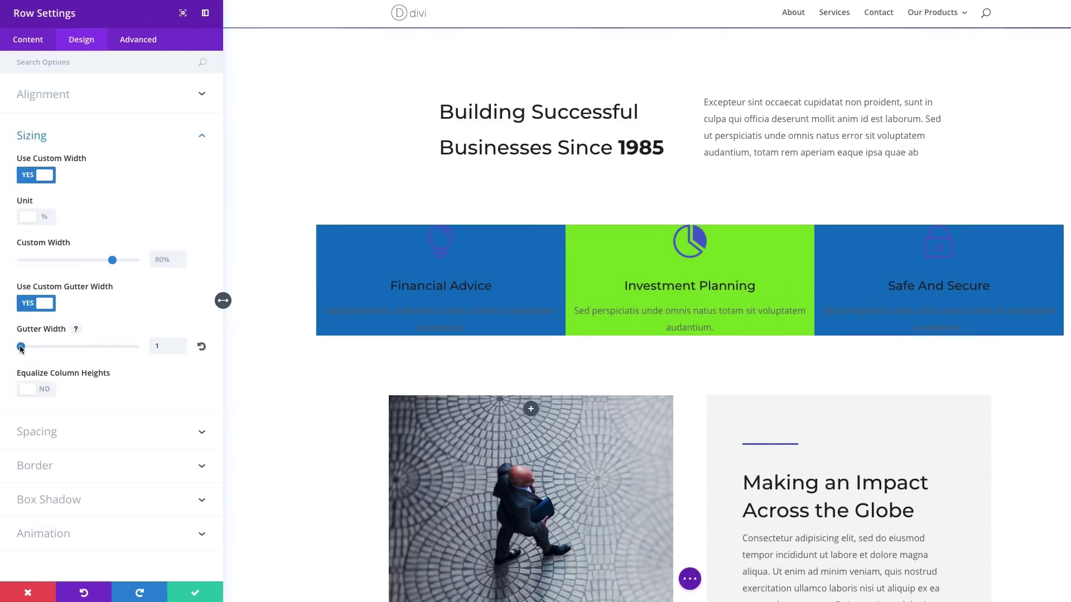
# Step: Turn off the row's custom width and make the row fullwidth
pyautogui.click(48, 178)
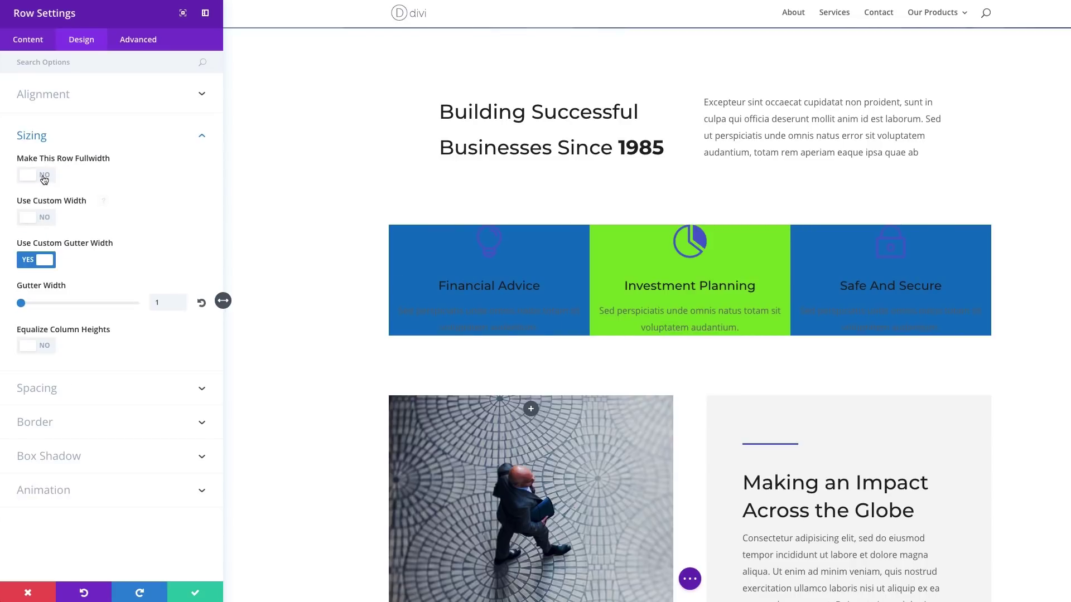
pyautogui.click(44, 176)
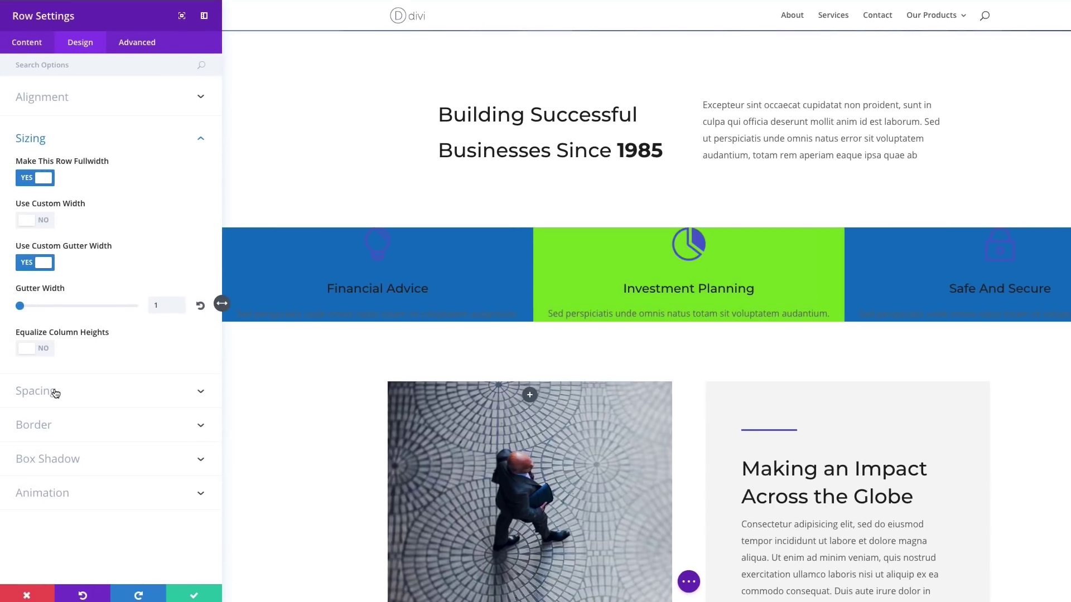
# Step: Set the Column 1 custom padding of the row to 50px on all four sides
pyautogui.click(53, 388)
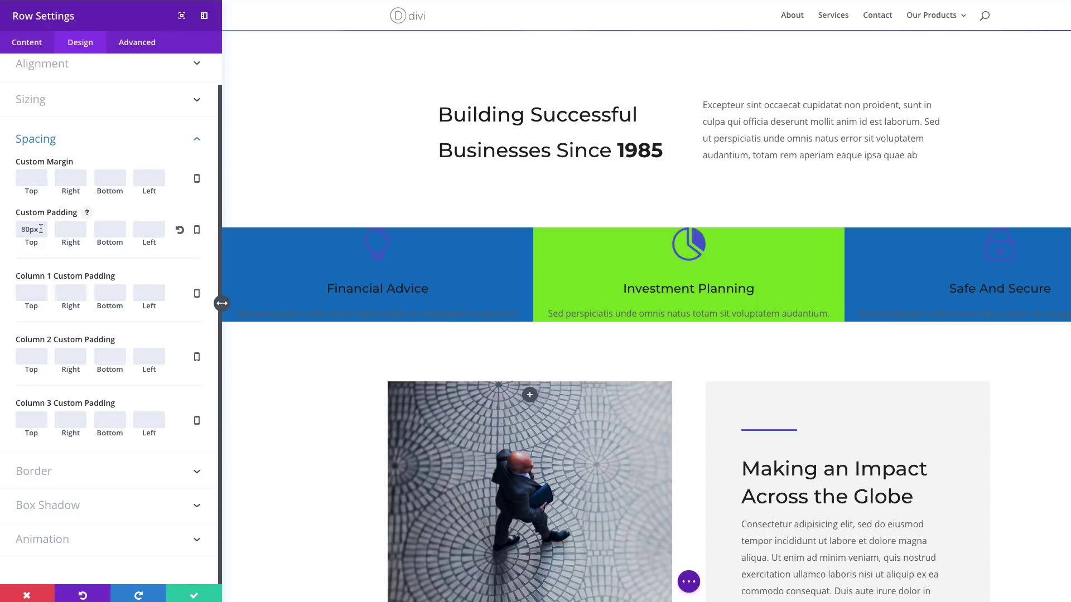
pyautogui.moveTo(40, 229); pyautogui.dragTo(23, 229)
pyautogui.click(76, 290)
pyautogui.write('50px')
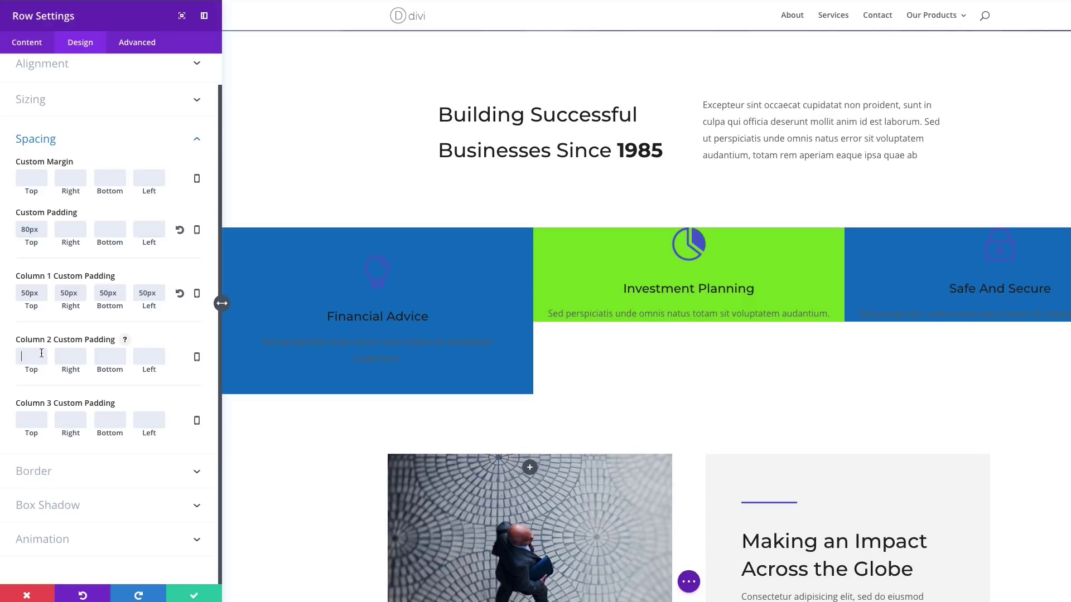
# Step: Set the Column 2 custom padding of the row to 50px on all four sides
pyautogui.write('50px')
pyautogui.click(70, 357)
pyautogui.write('50px')
pyautogui.click(118, 358)
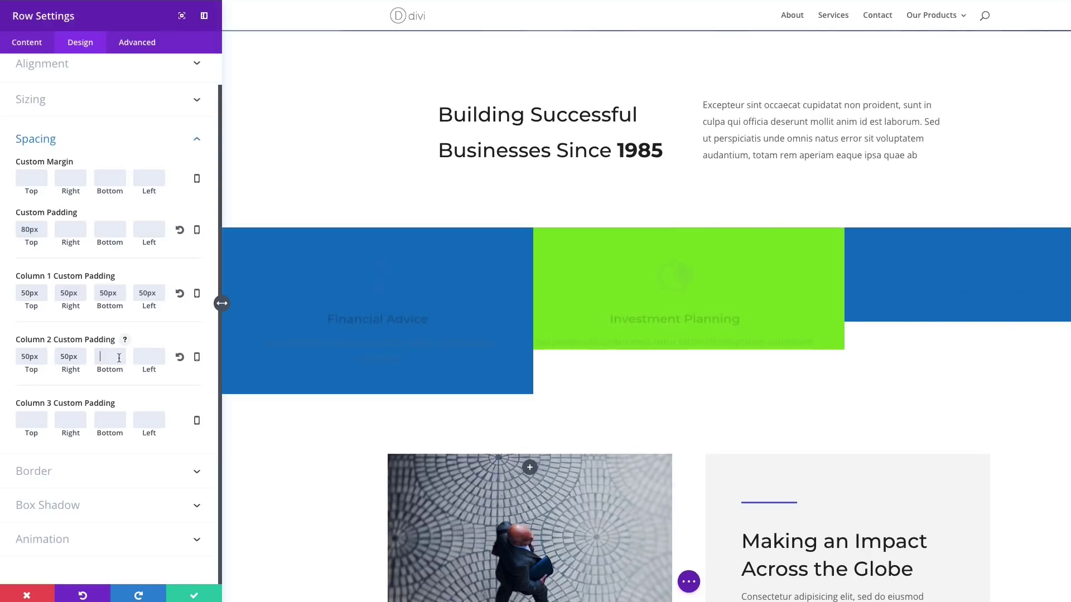
pyautogui.write('50px')
pyautogui.click(145, 356)
pyautogui.write('50px')
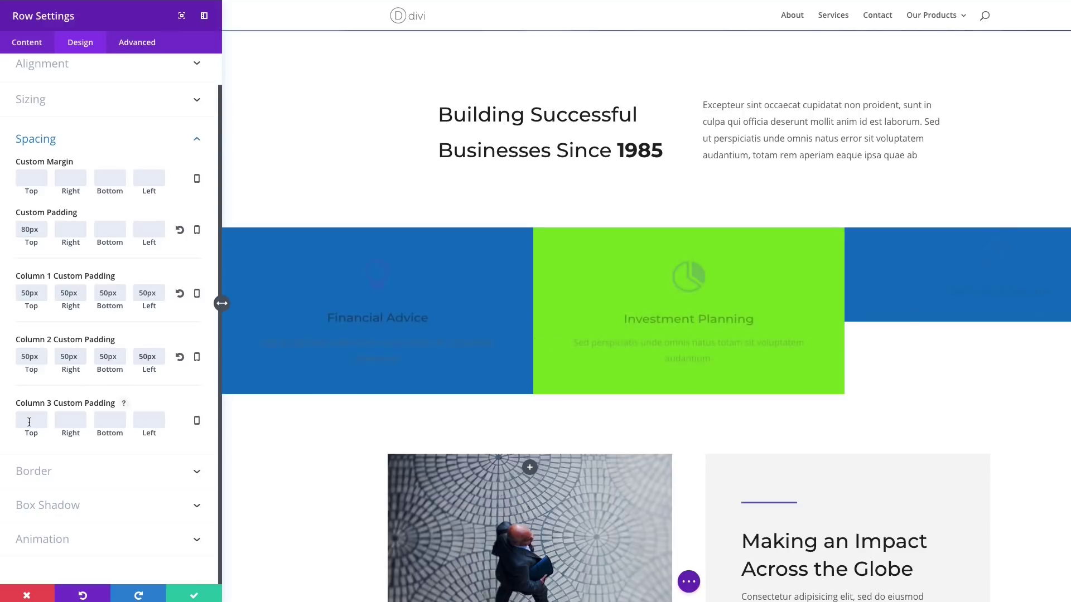
# Step: Set the Column 3 custom padding of the row to 50px on all four sides
pyautogui.click(29, 423)
pyautogui.write('50px')
pyautogui.click(71, 420)
pyautogui.write('50px')
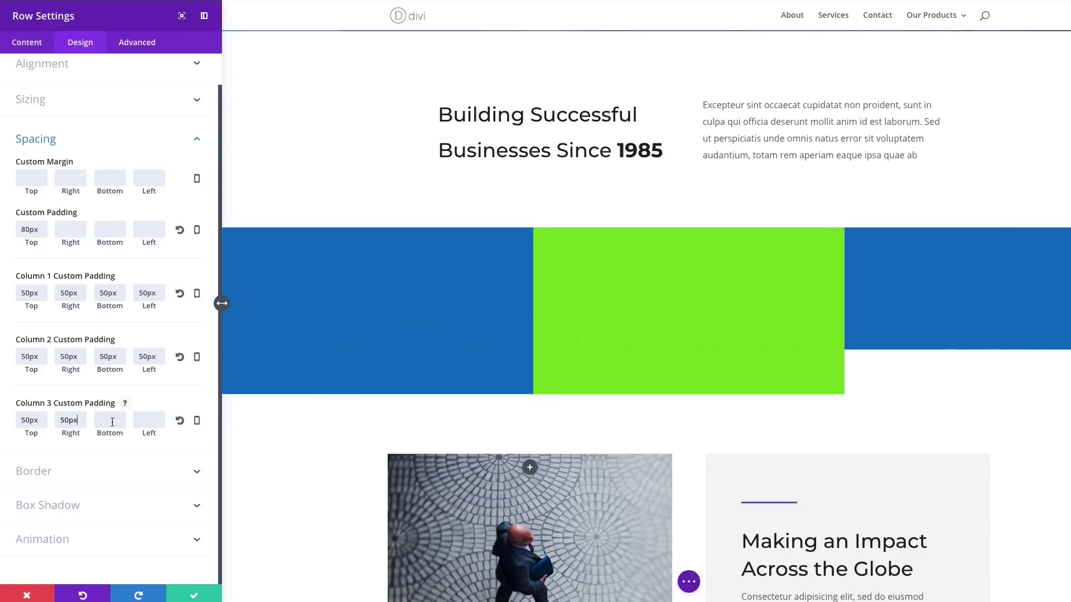
pyautogui.click(112, 422)
pyautogui.write('50px')
pyautogui.click(147, 421)
pyautogui.write('50px')
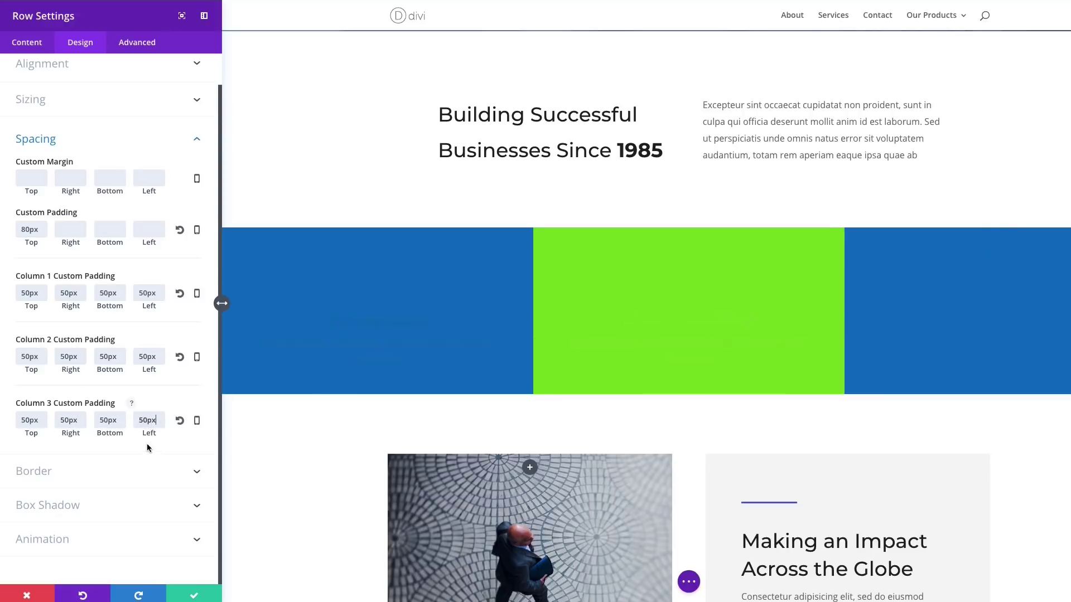
# Step: Add a solid border 6px wide around all sides of the row
pyautogui.click(66, 483)
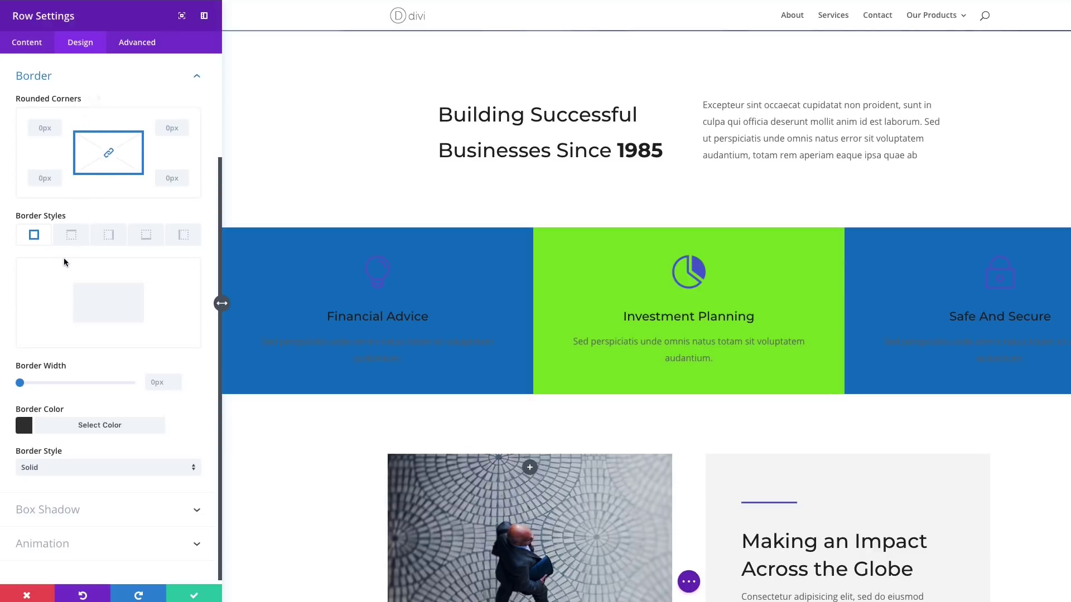
pyautogui.scroll(1, 69, 335)
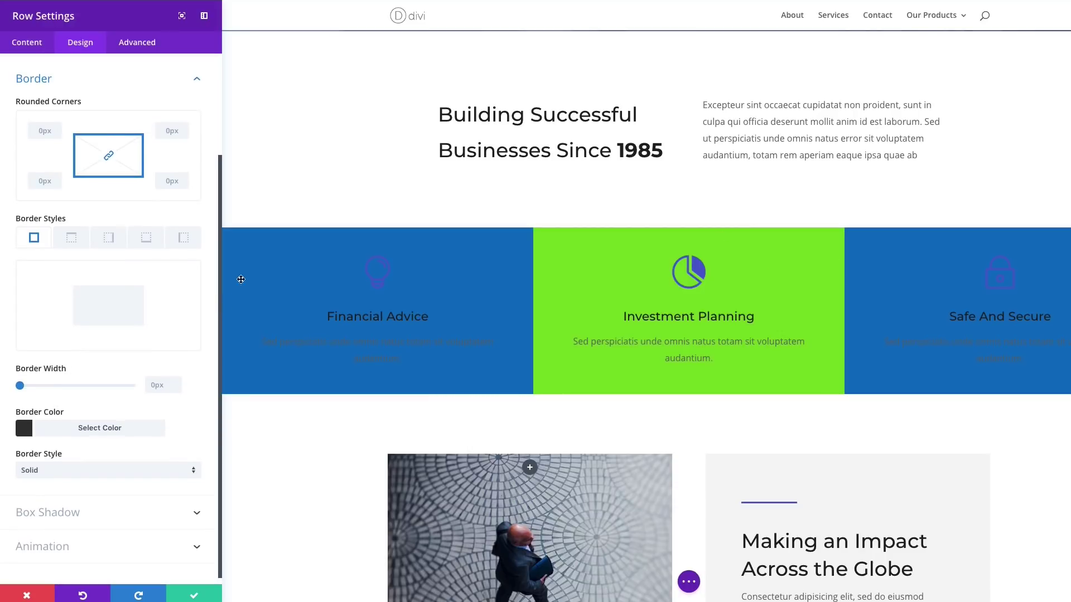
pyautogui.scroll(1, 31, 390)
pyautogui.moveTo(30, 390); pyautogui.dragTo(35, 390)
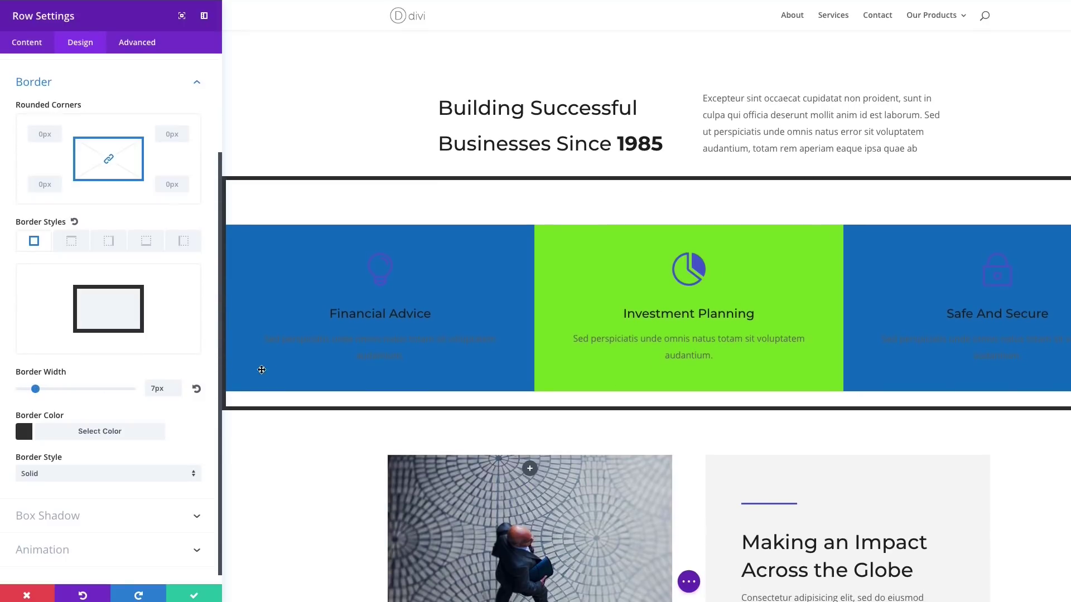
pyautogui.moveTo(35, 394)
pyautogui.mouseDown()
pyautogui.moveTo(24, 394)
pyautogui.moveTo(34, 394)
pyautogui.mouseUp()
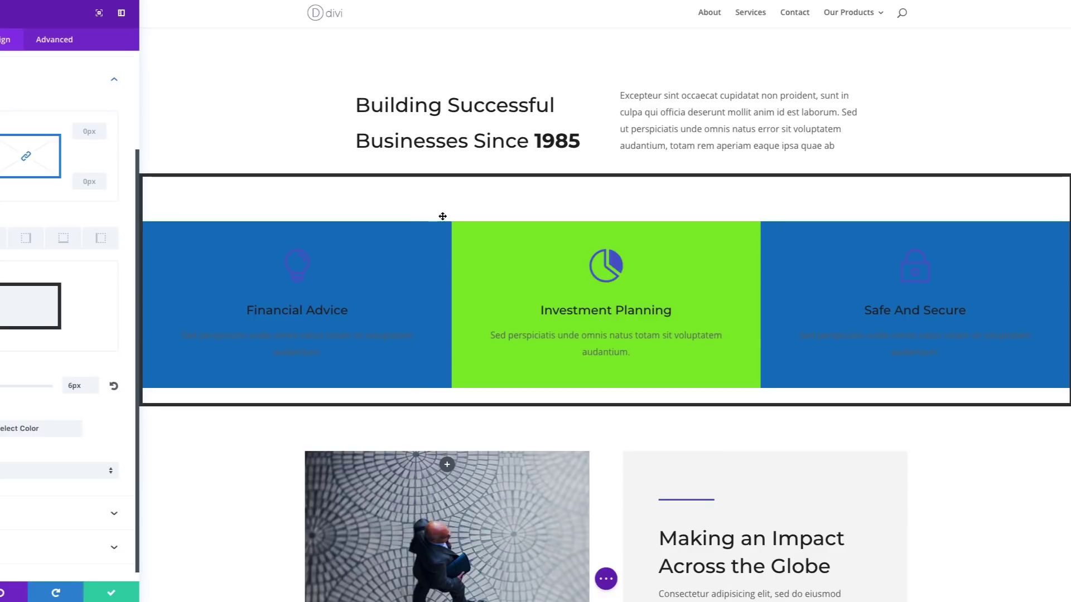
# Step: Set the row's custom padding to 0px at the top and 0px at the bottom
pyautogui.scroll(2, 66, 137)
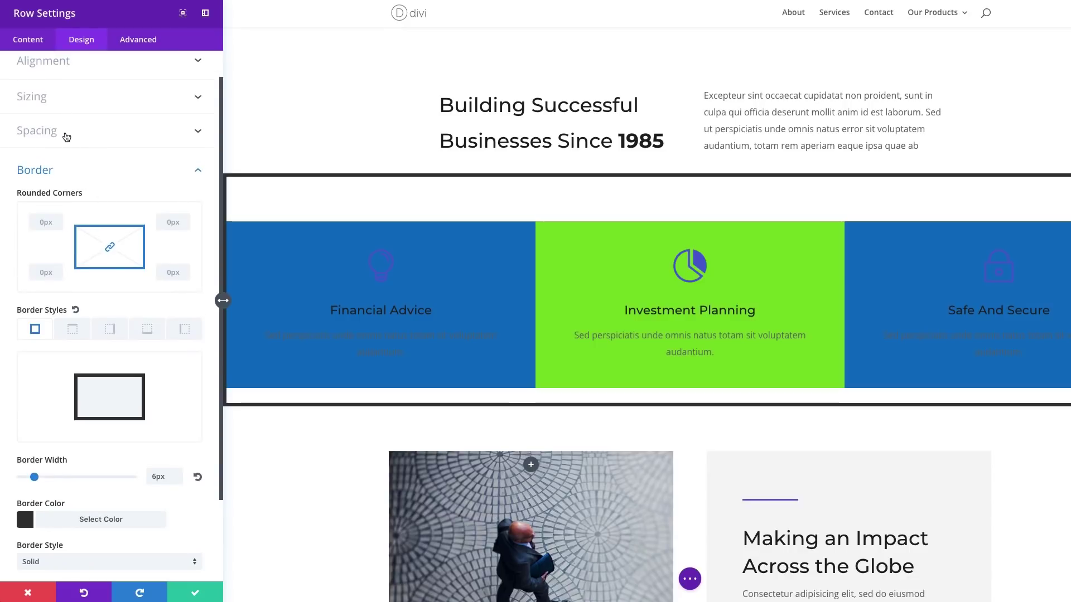
pyautogui.click(66, 137)
pyautogui.moveTo(43, 226); pyautogui.dragTo(22, 225)
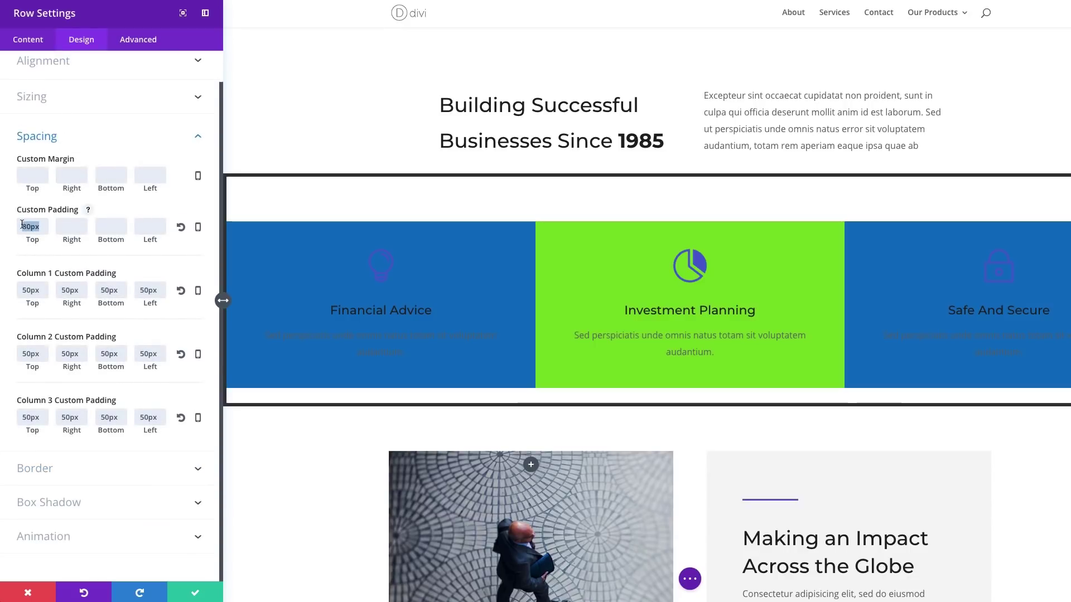
pyautogui.press('BackSpace')
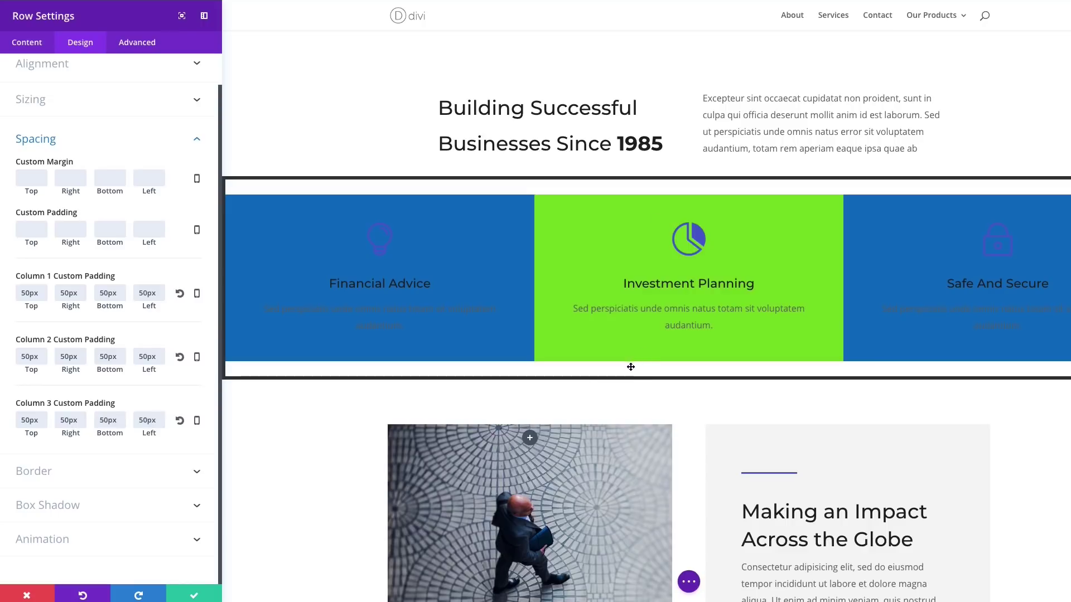
pyautogui.click(36, 231)
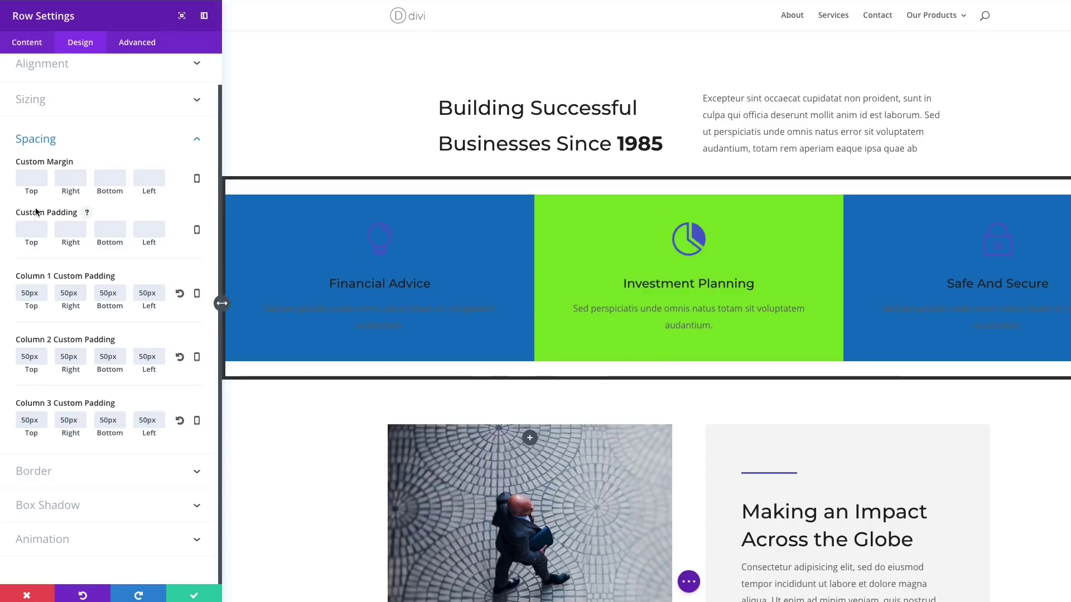
pyautogui.write('0')
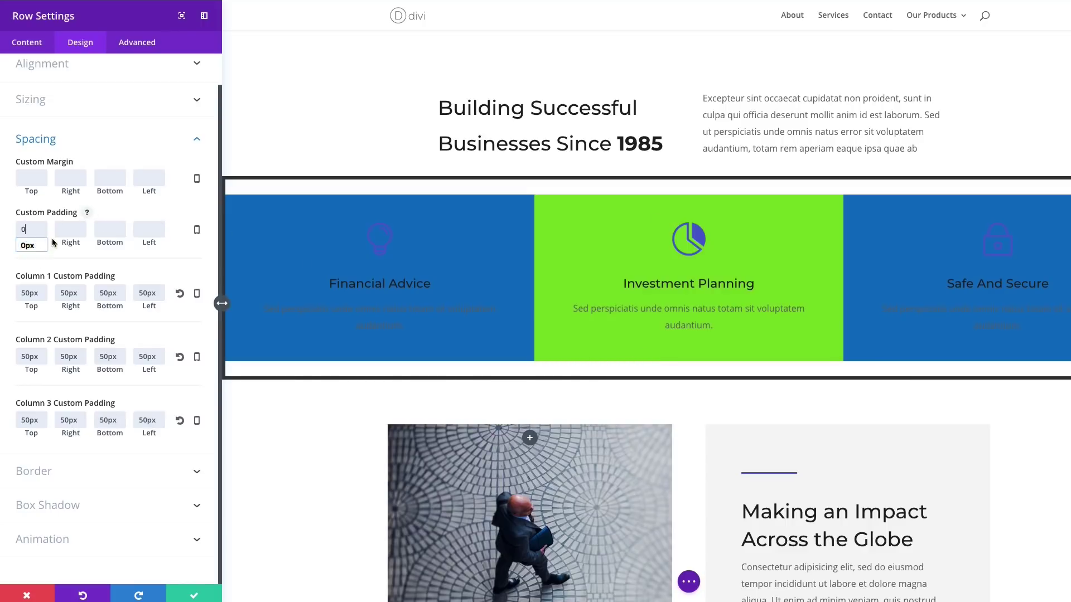
pyautogui.click(110, 229)
pyautogui.write('0')
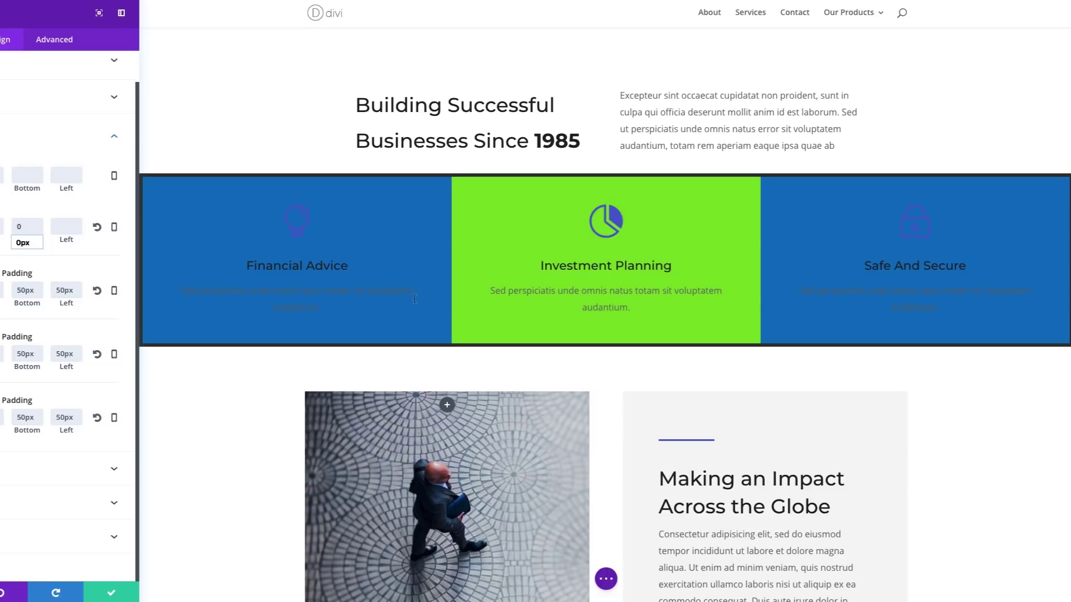
pyautogui.click(138, 301)
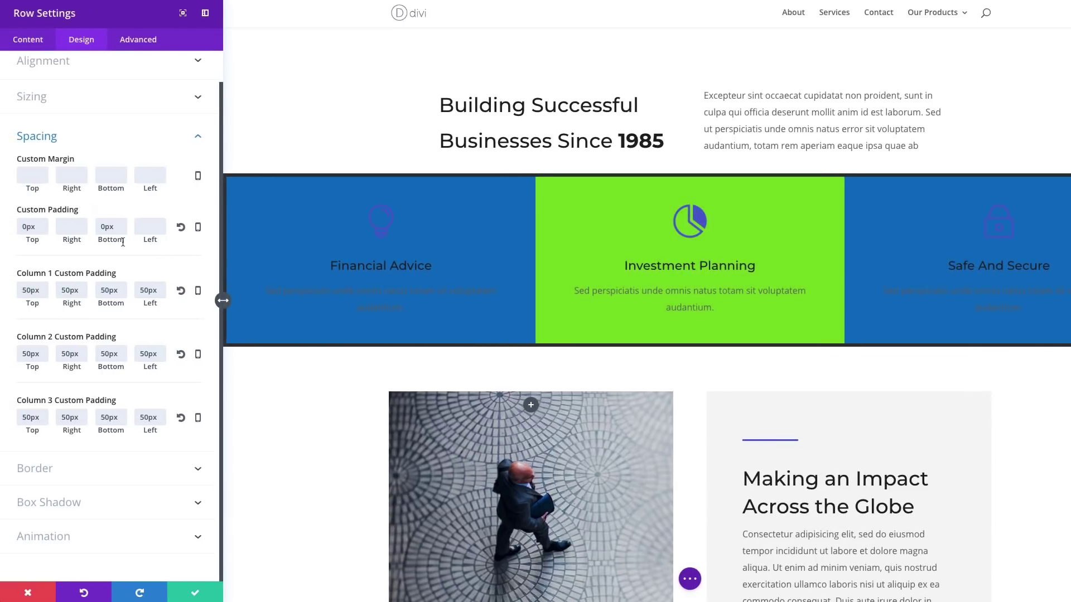
# Step: Apply the box shadow preset with a soft shadow around all sides to the row and turn off its fullwidth setting
pyautogui.click(5, 468)
pyautogui.click(84, 511)
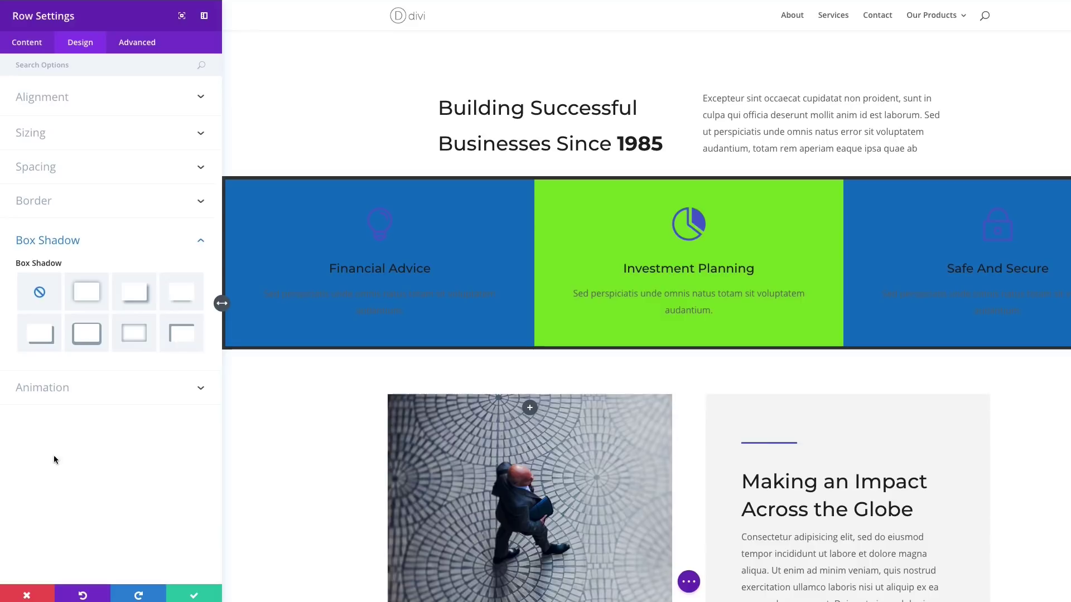
pyautogui.click(148, 328)
pyautogui.click(88, 291)
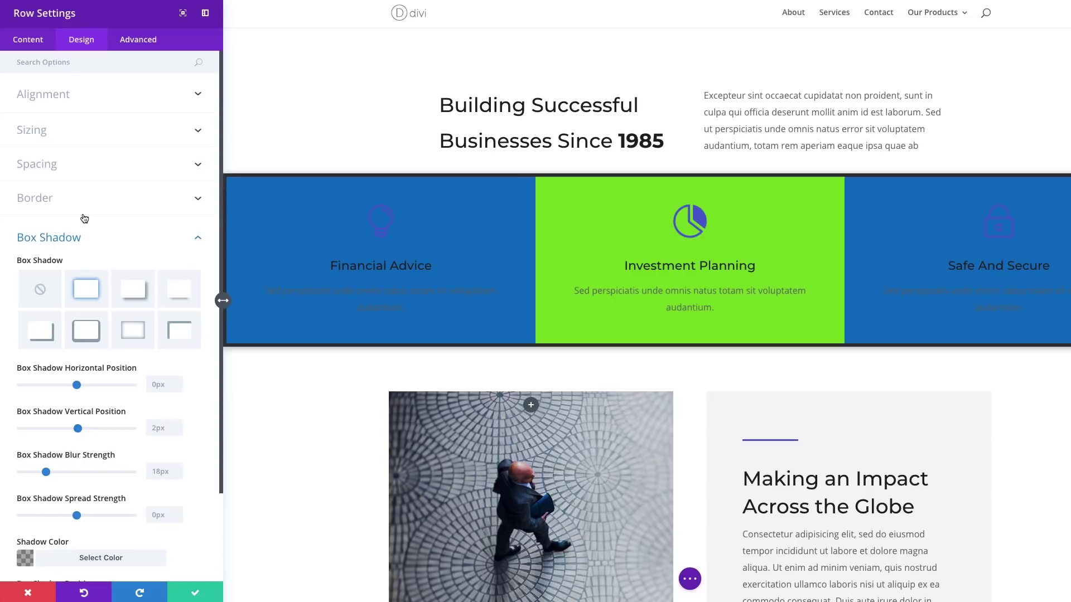
pyautogui.click(68, 140)
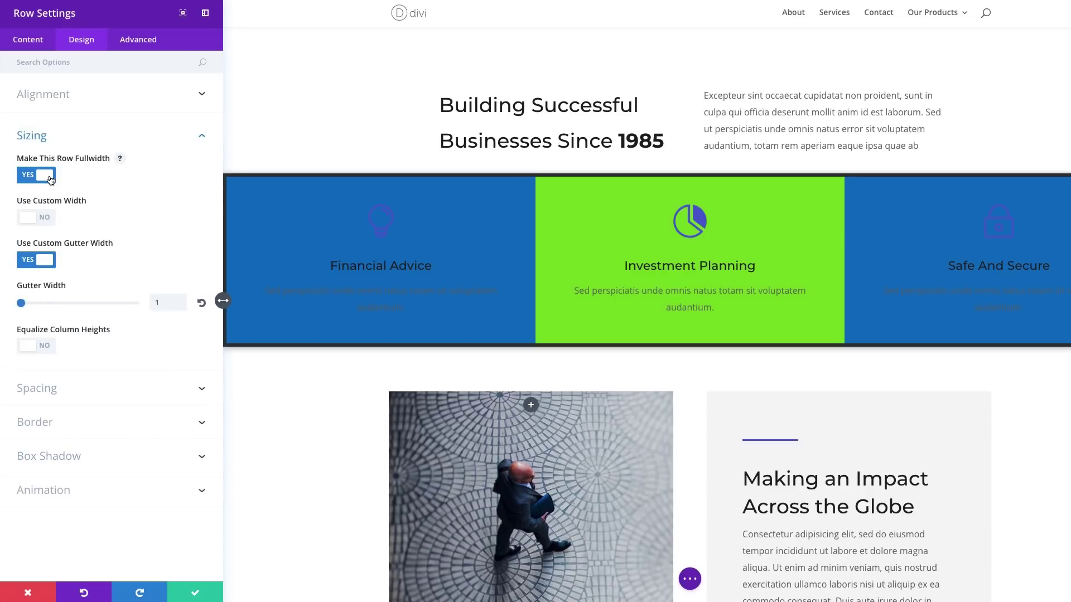
pyautogui.click(50, 179)
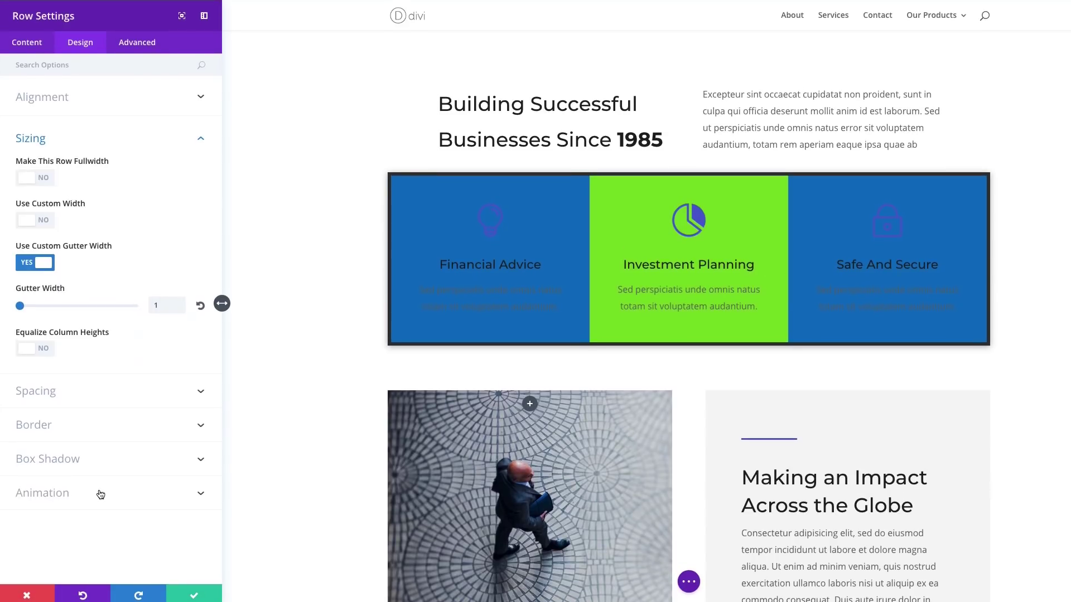
# Step: Apply the Fade animation style to the three-column row
pyautogui.click(98, 490)
pyautogui.click(86, 328)
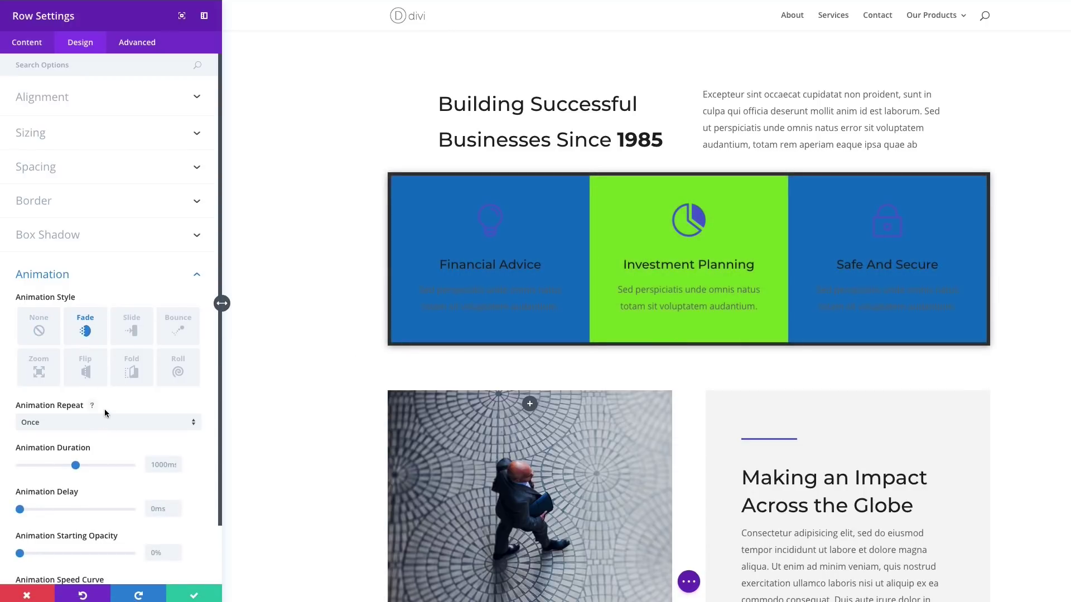
pyautogui.scroll(-1, 105, 409)
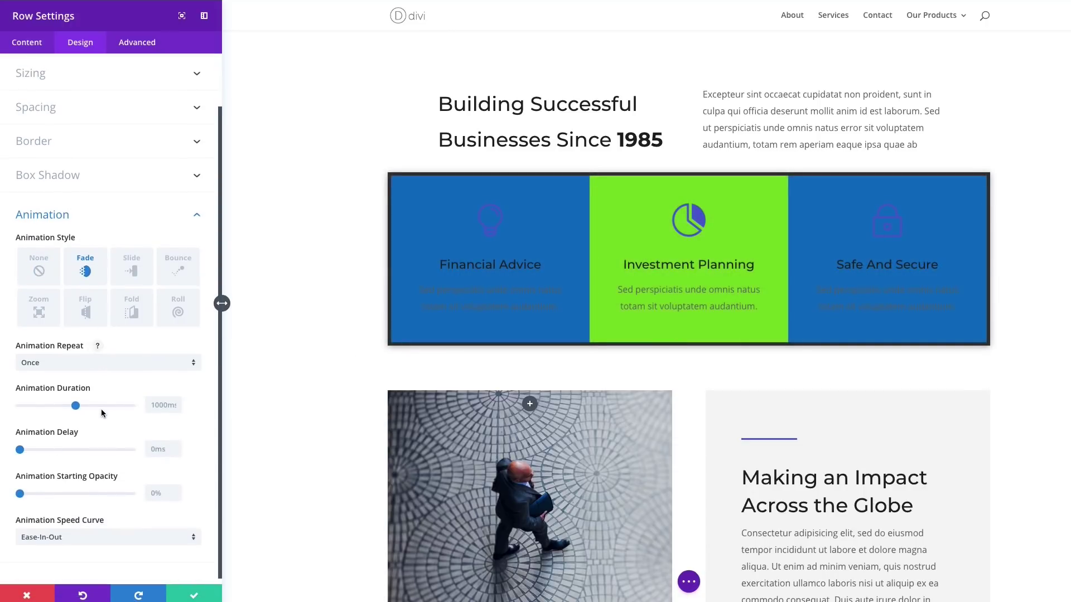
# Step: Examine the CSS ID and CSS Class fields for the row and its three columns
pyautogui.click(140, 44)
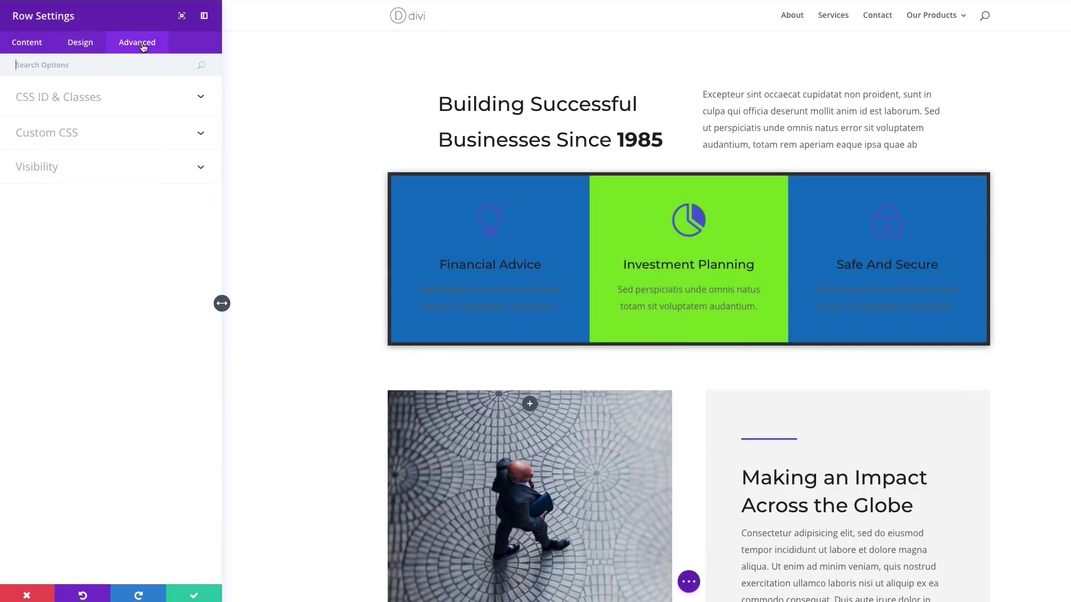
pyautogui.click(84, 97)
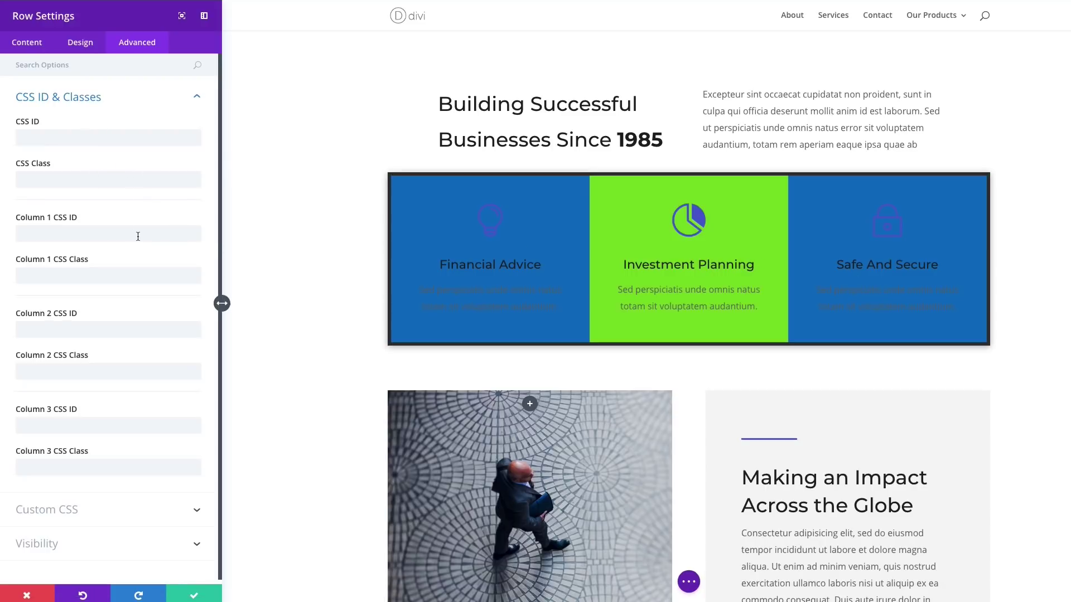
pyautogui.click(66, 275)
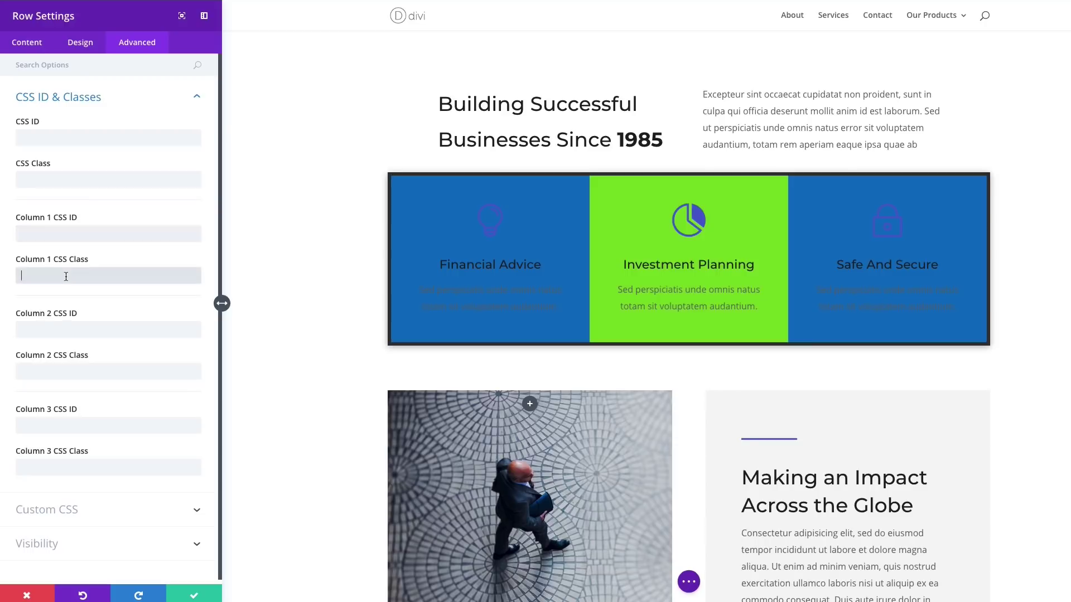
pyautogui.click(99, 330)
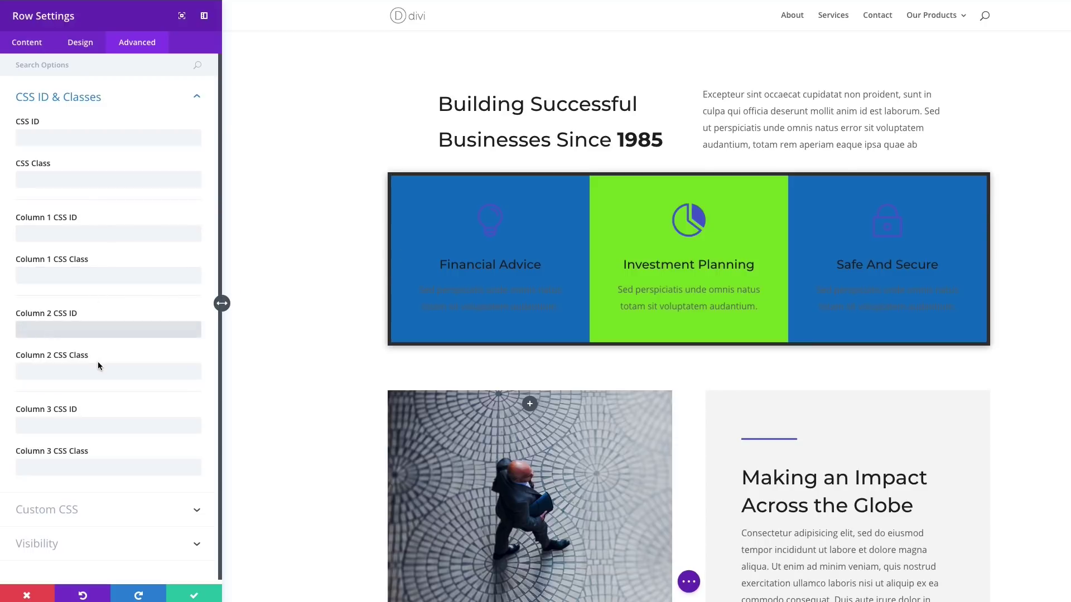
pyautogui.click(97, 365)
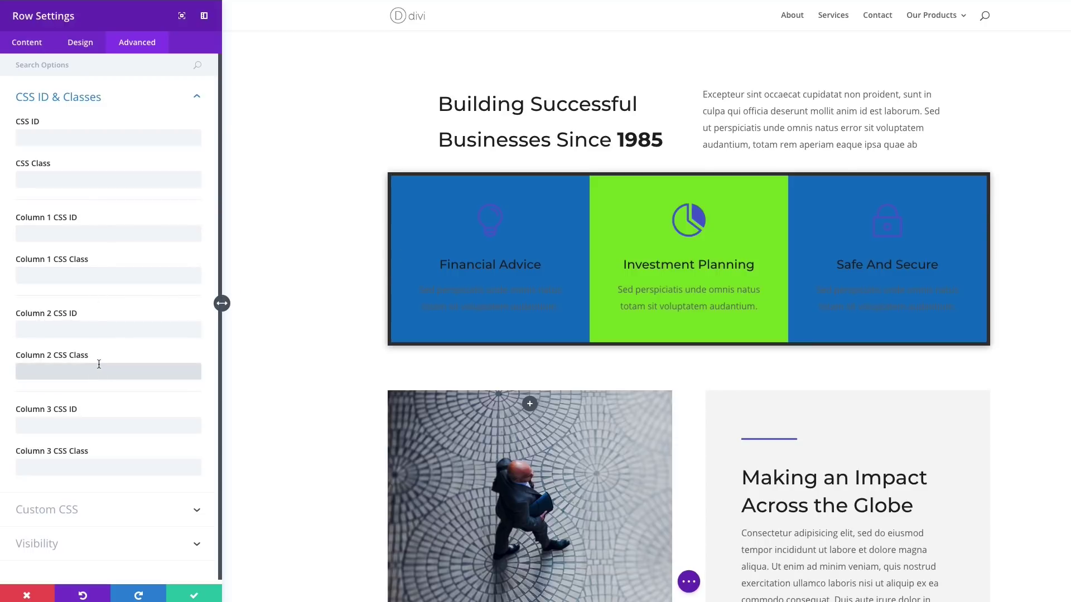
pyautogui.click(113, 474)
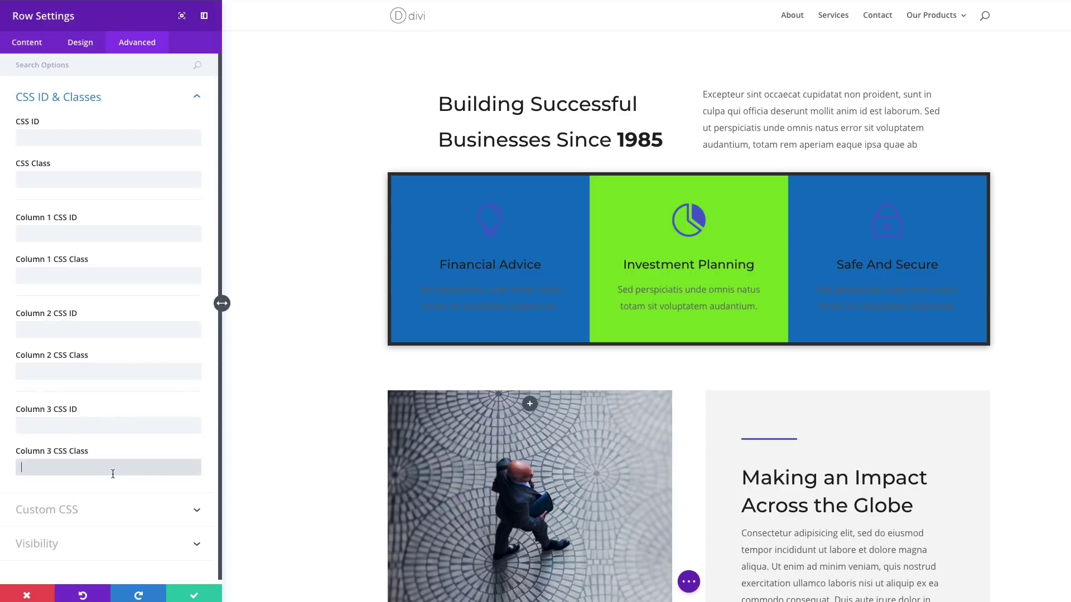
# Step: Examine the Custom CSS fields for the row and columns 1 to 3, along with the Visibility options
pyautogui.click(65, 519)
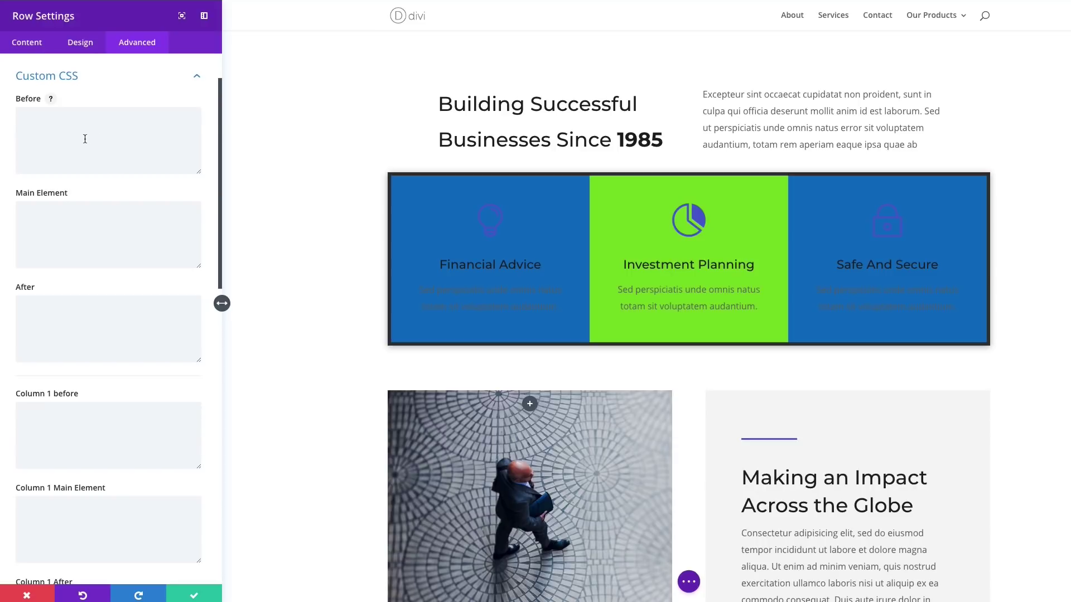
pyautogui.scroll(-6, 110, 388)
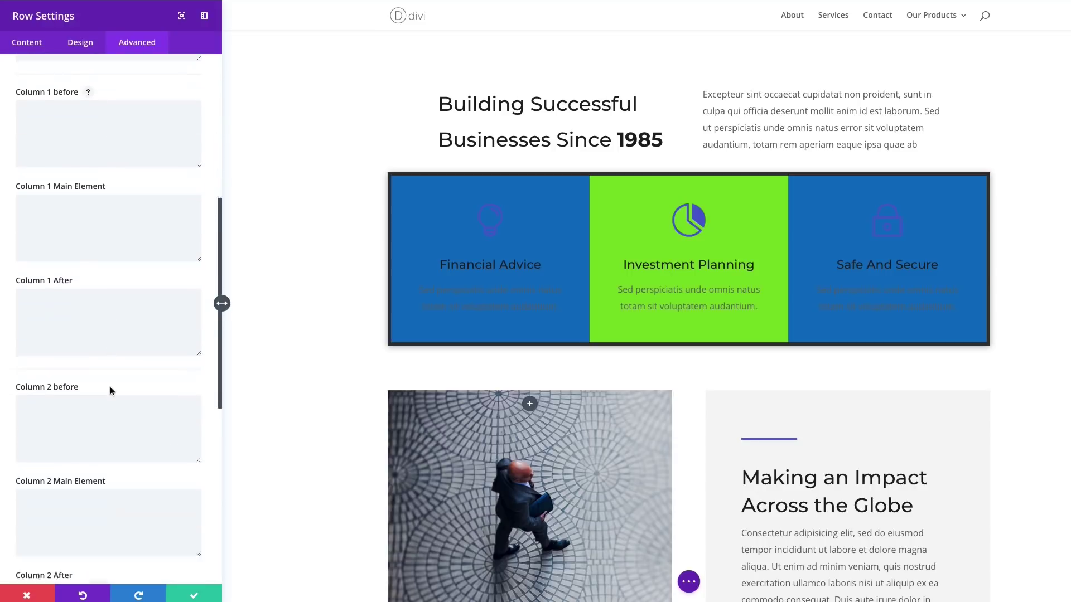
pyautogui.scroll(7, 110, 388)
pyautogui.scroll(-2, 110, 388)
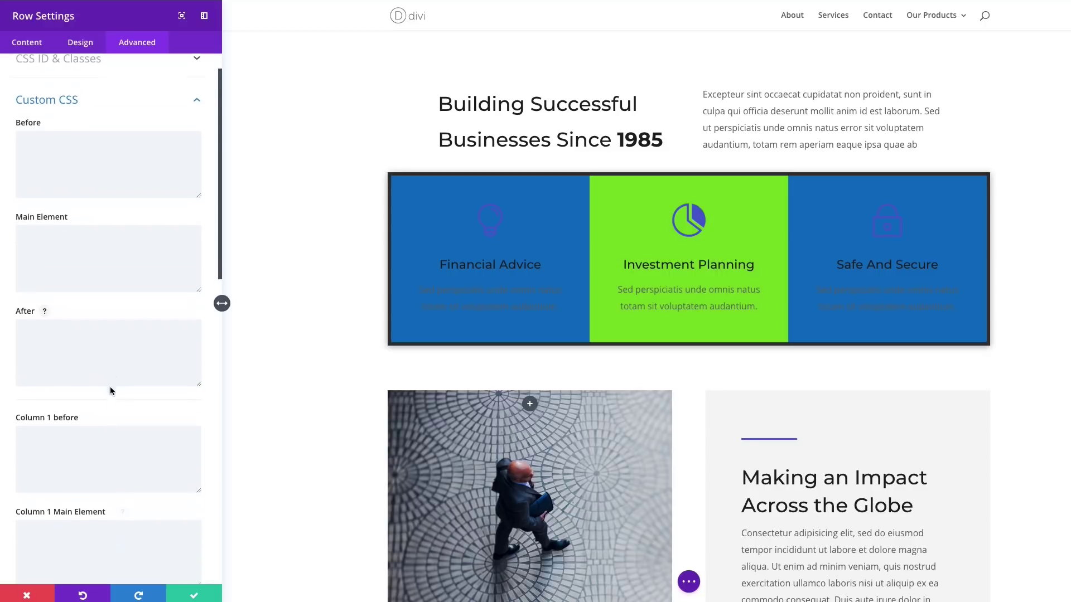
pyautogui.scroll(-7, 111, 390)
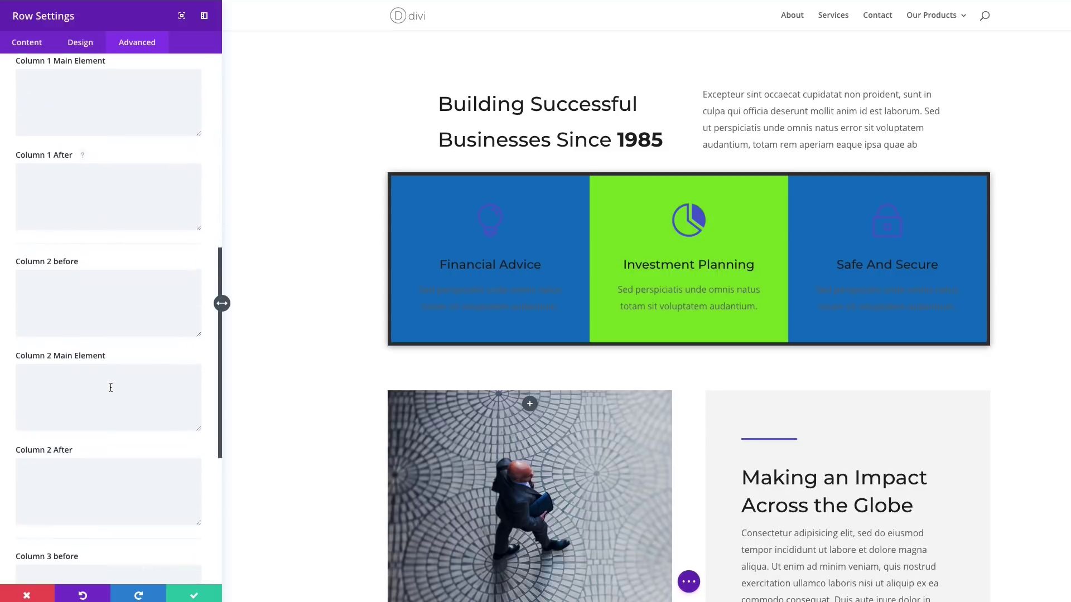
pyautogui.scroll(-4, 111, 388)
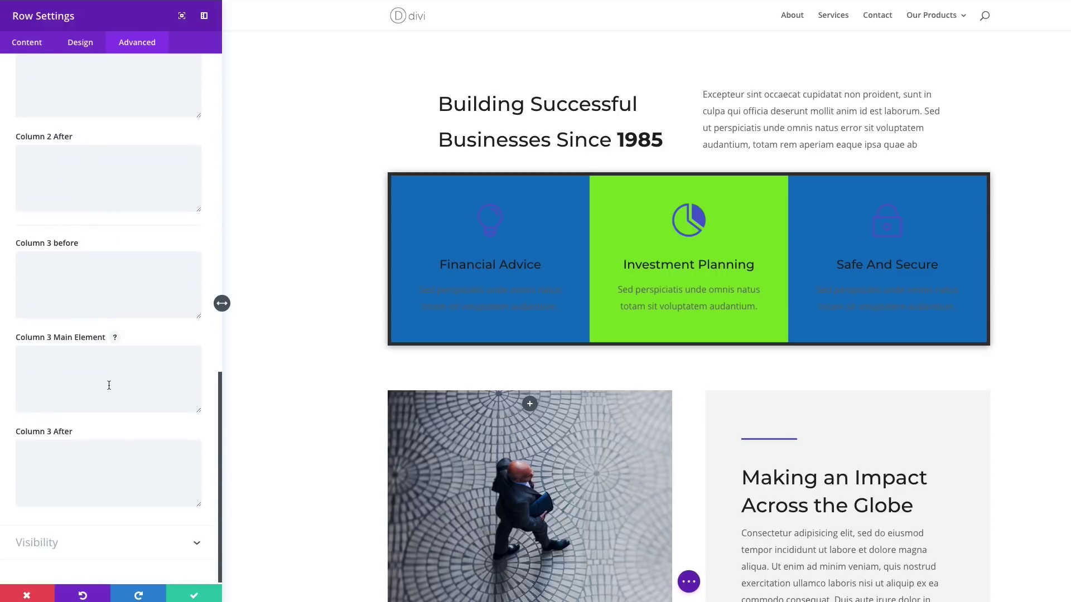
pyautogui.scroll(8, 112, 385)
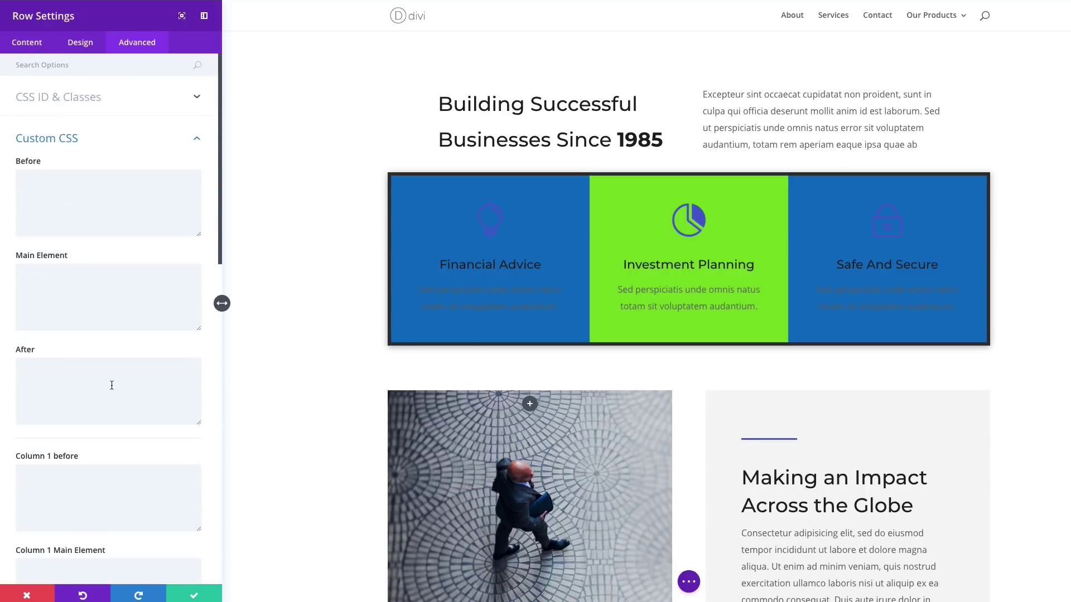
pyautogui.scroll(-10, 112, 385)
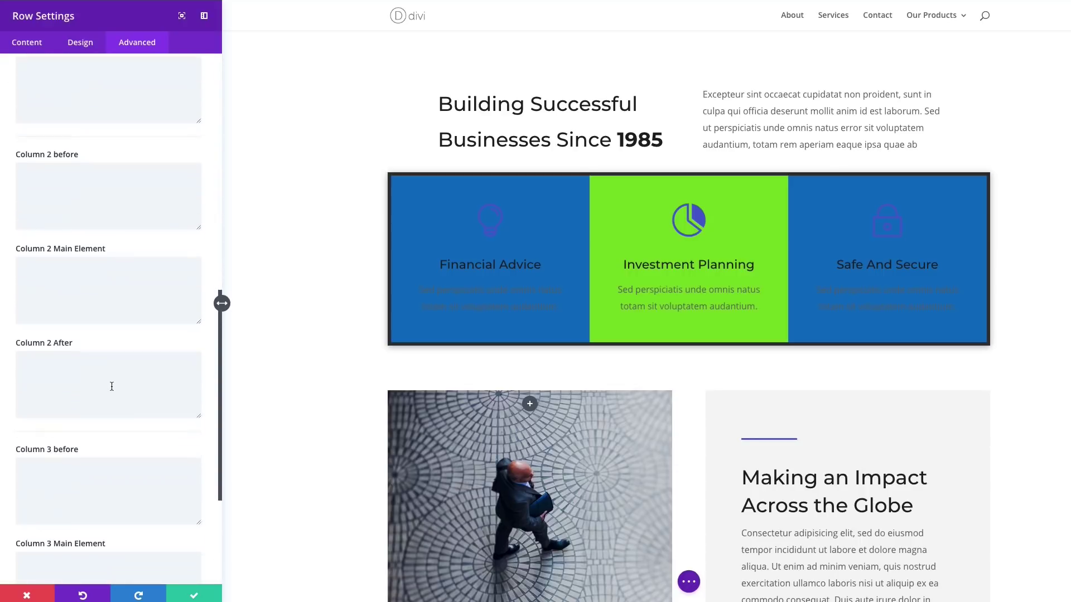
pyautogui.click(119, 541)
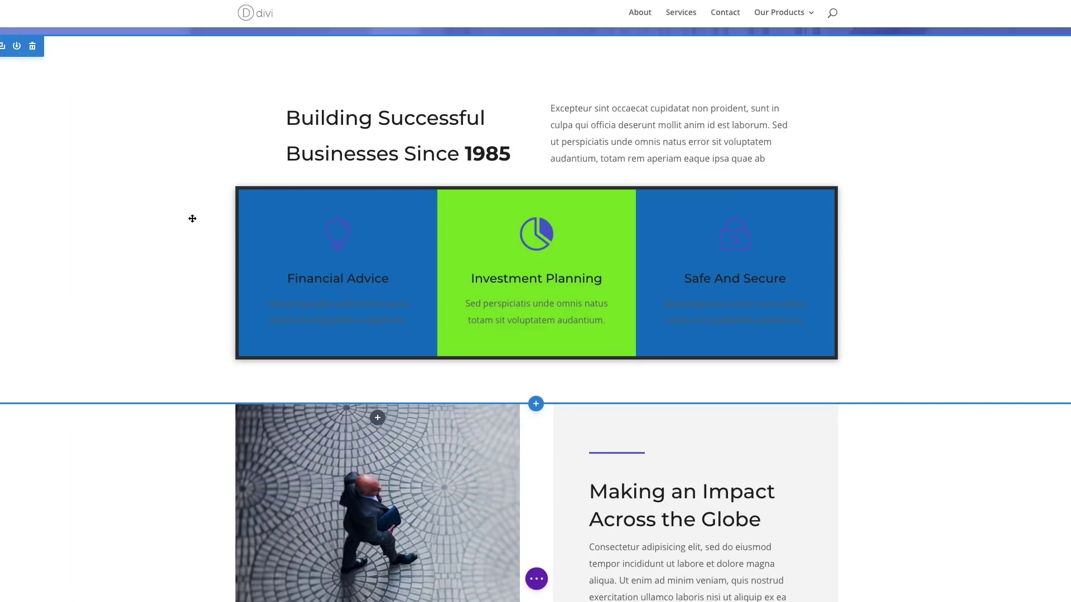
# Step: Open the settings of the "Making an Impact Across the Globe" row and examine its Column 1 and Column 2 backgrounds
pyautogui.scroll(-5, 193, 219)
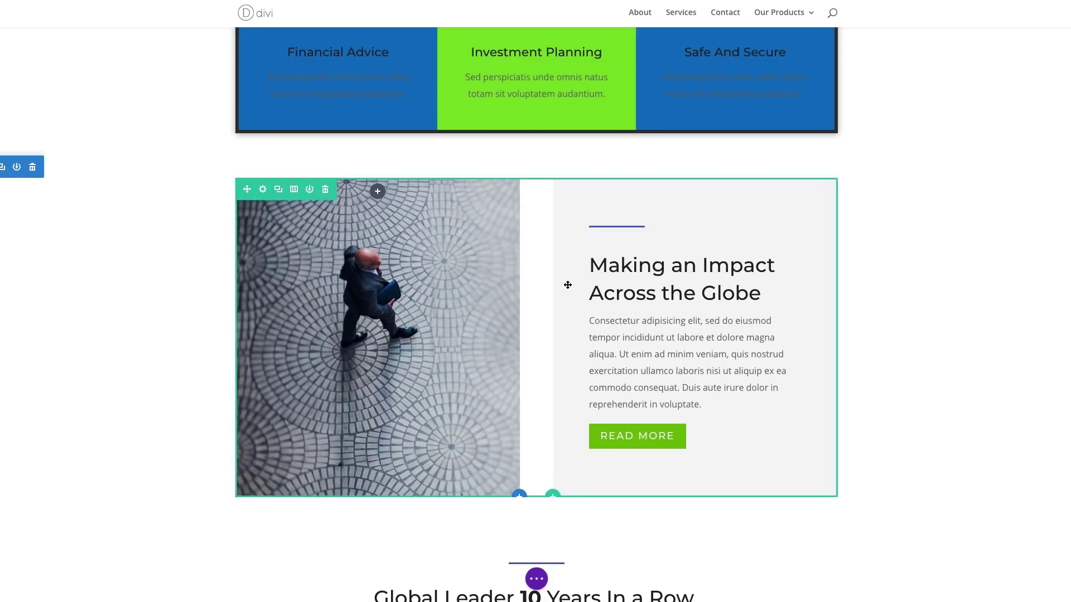
pyautogui.click(263, 191)
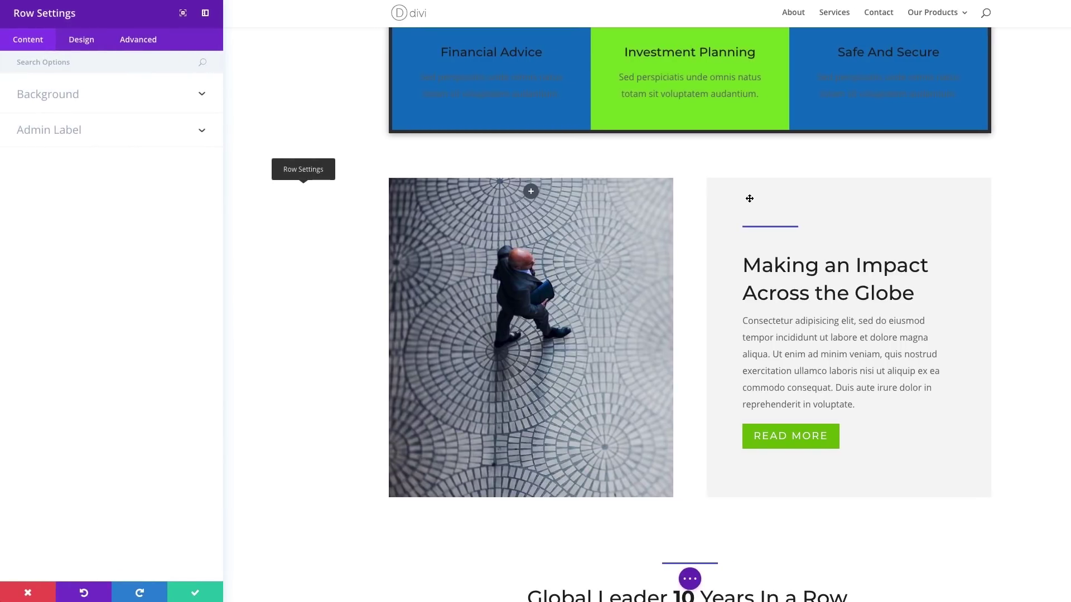
pyautogui.click(117, 97)
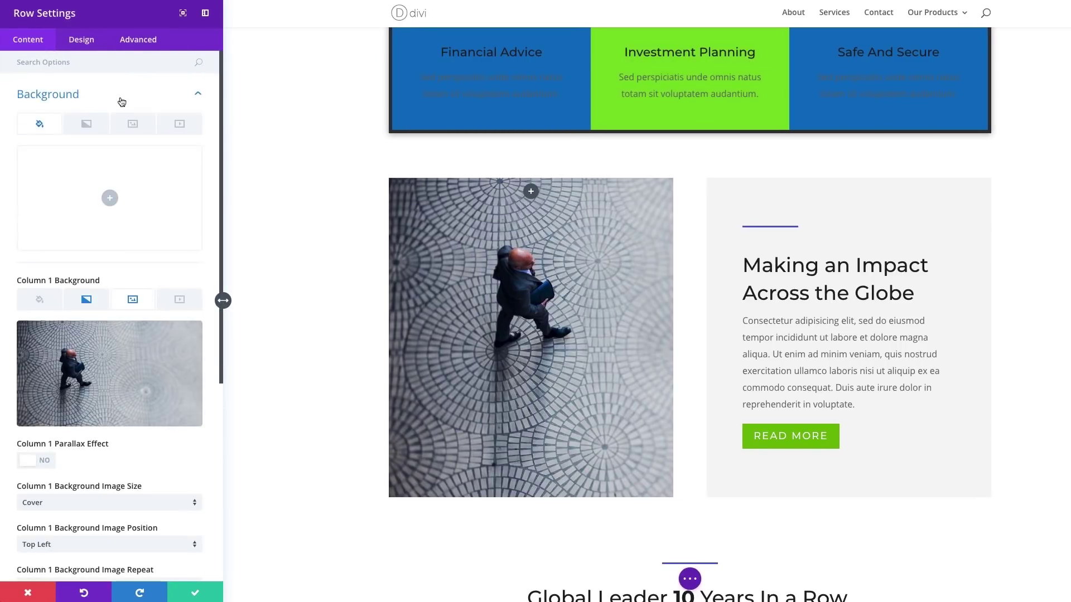
pyautogui.scroll(-1, 178, 309)
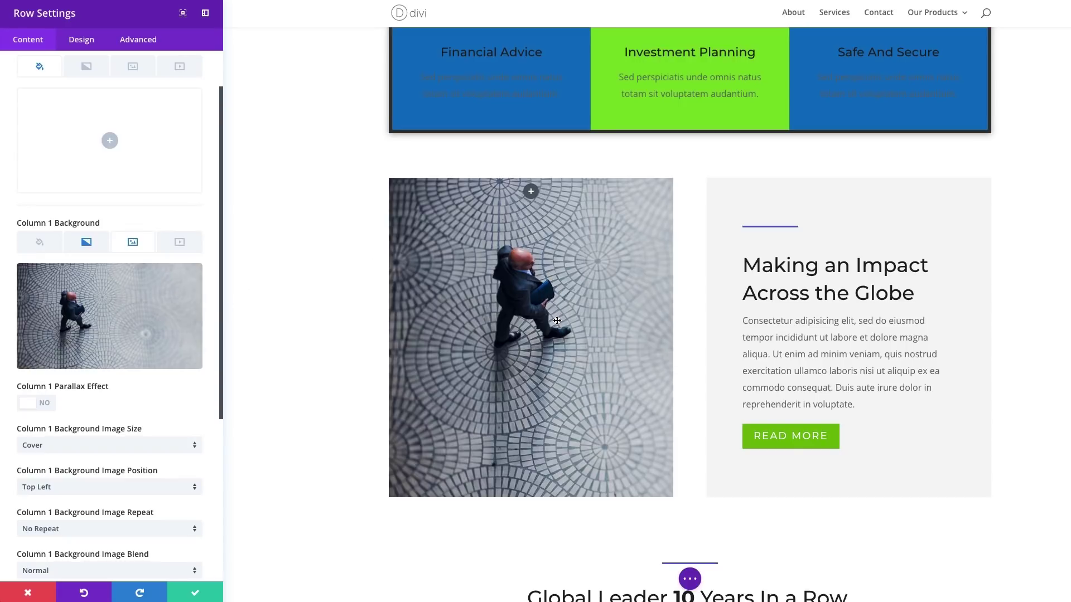
pyautogui.scroll(-5, 127, 384)
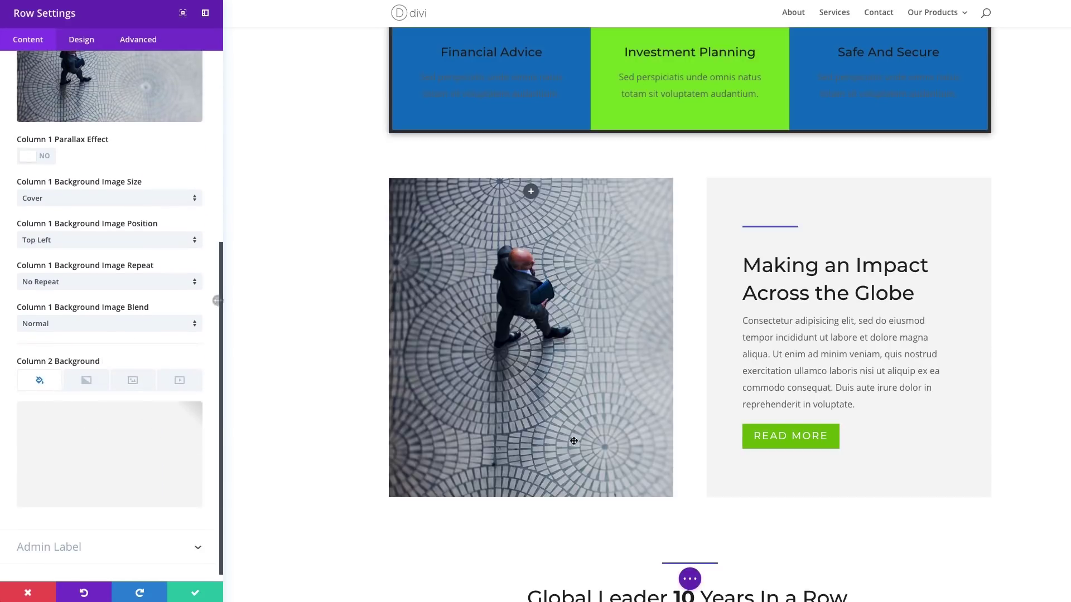
pyautogui.moveTo(34, 443)
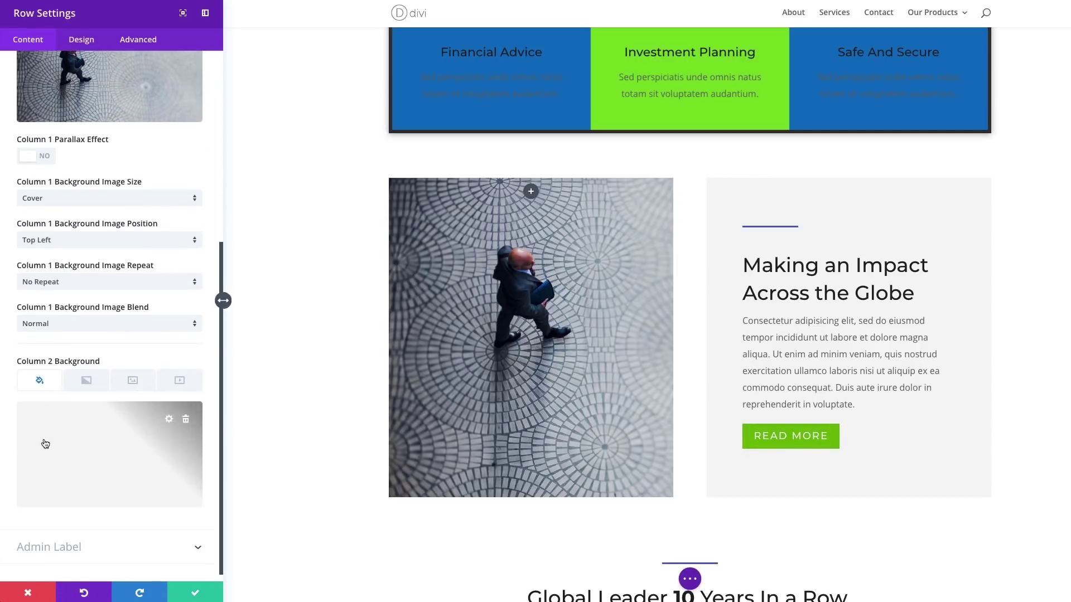
pyautogui.scroll(7, 89, 441)
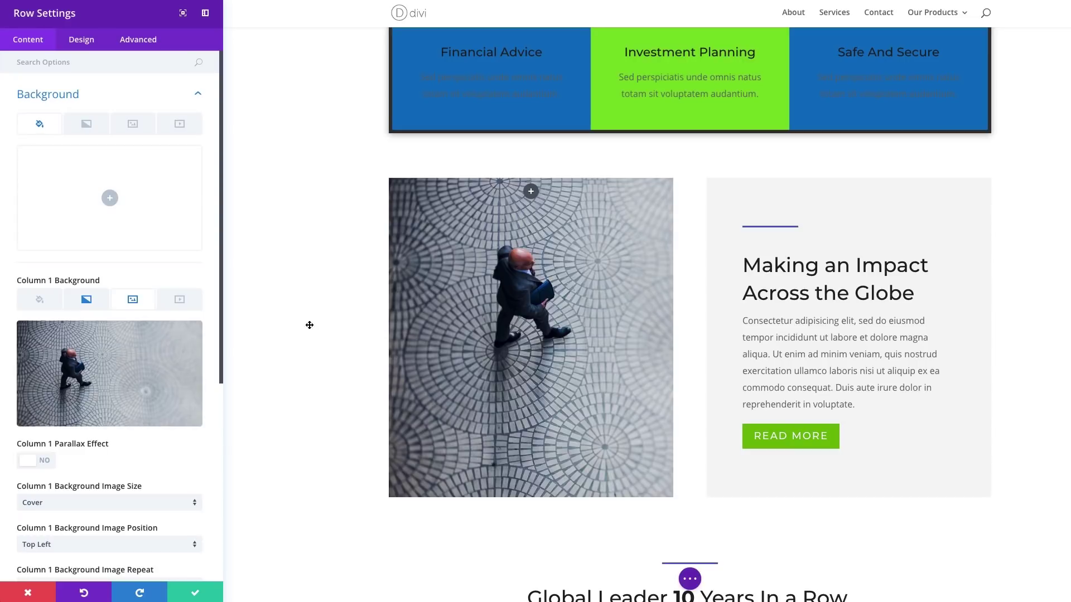
# Step: Make the "Making an Impact Across the Globe" row fullwidth in its sizing options
pyautogui.click(80, 40)
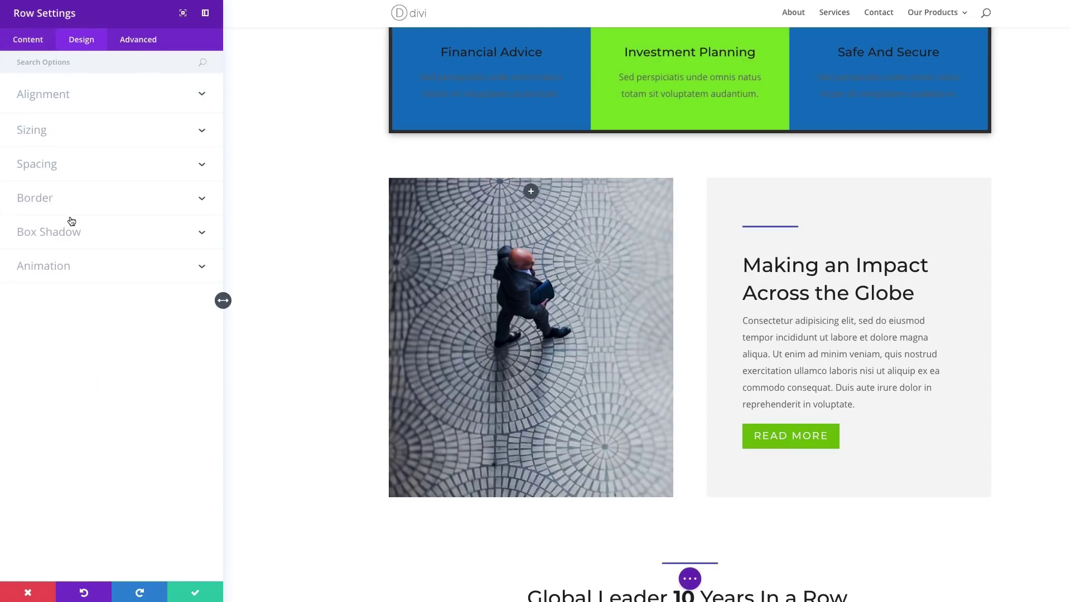
pyautogui.click(80, 136)
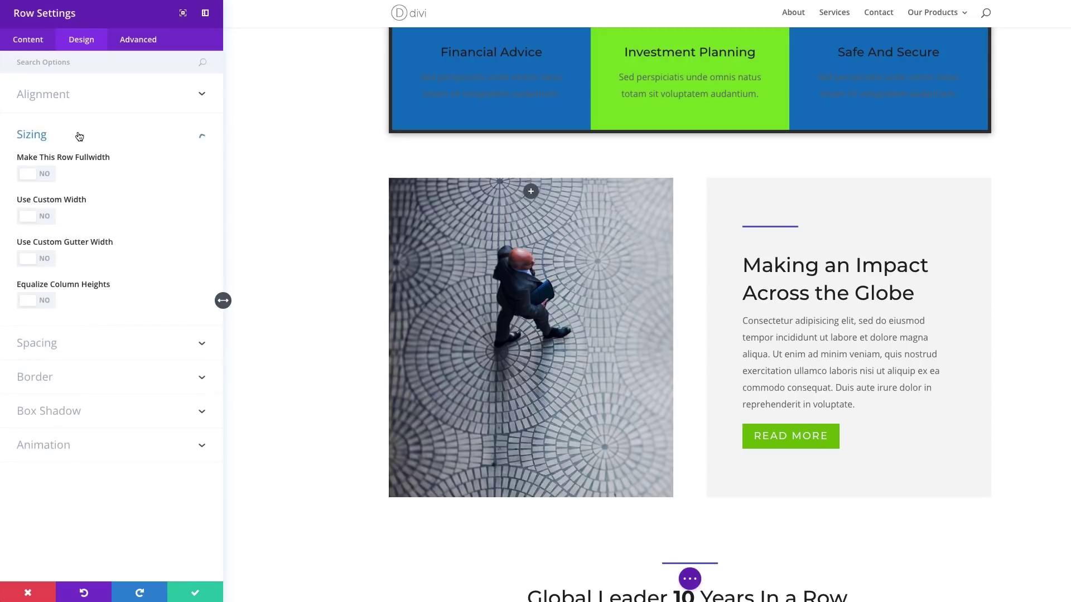
pyautogui.click(45, 177)
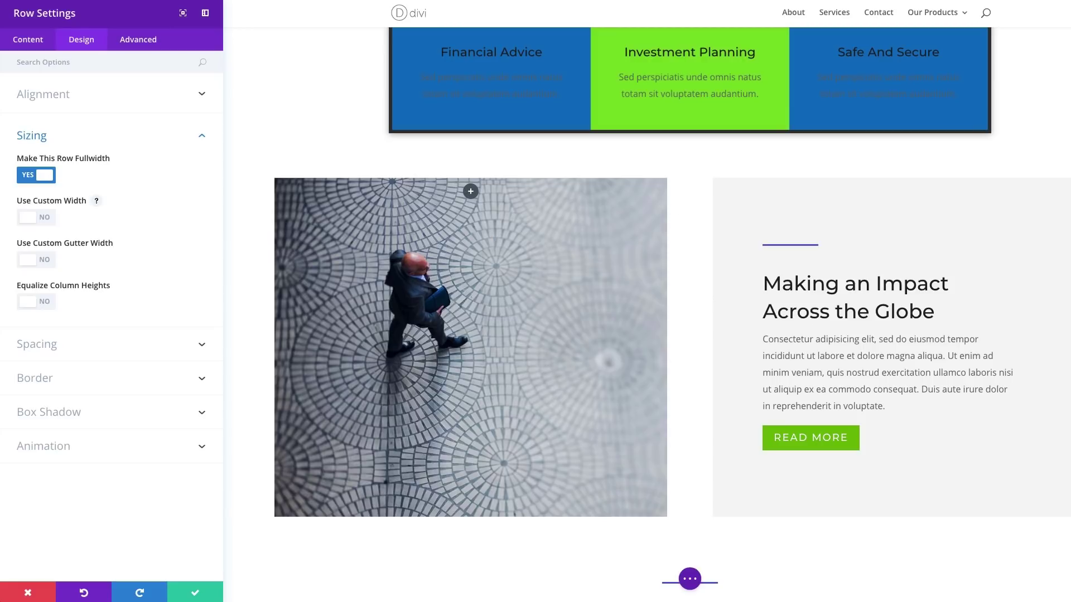
# Step: Give the "Making an Impact Across the Globe" row a custom gutter width of 1, equalize its column heights and save the row settings
pyautogui.click(49, 264)
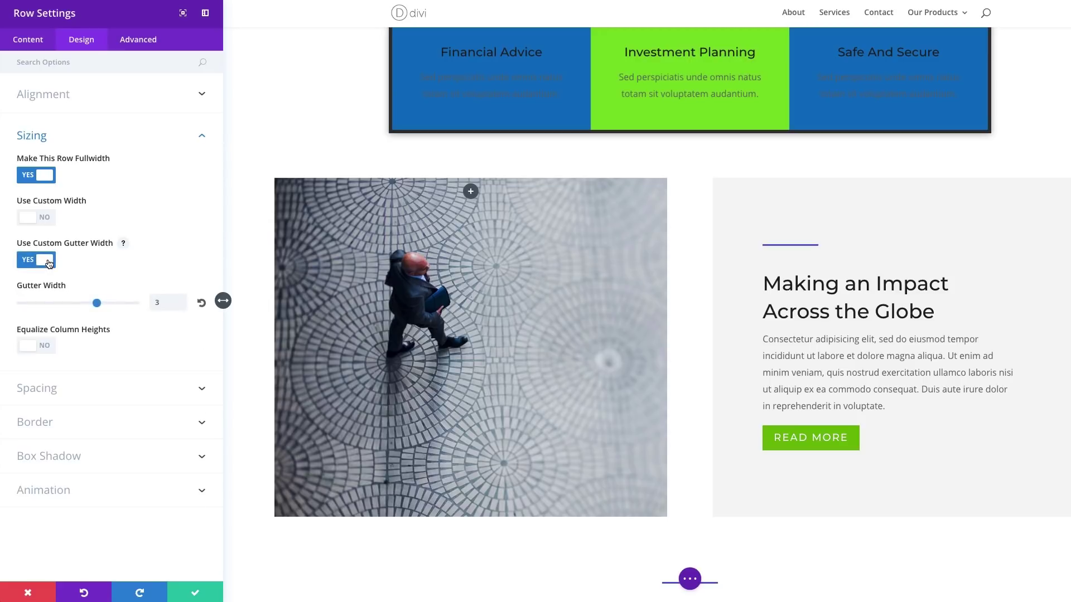
pyautogui.moveTo(99, 303); pyautogui.dragTo(8, 302)
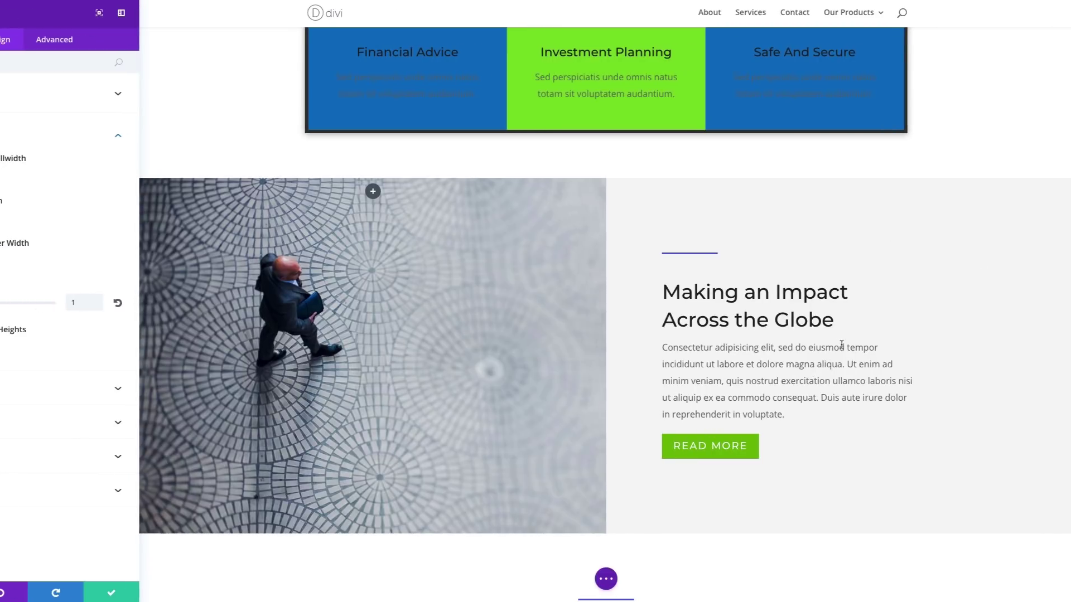
pyautogui.scroll(-2, 841, 345)
pyautogui.scroll(1, 842, 345)
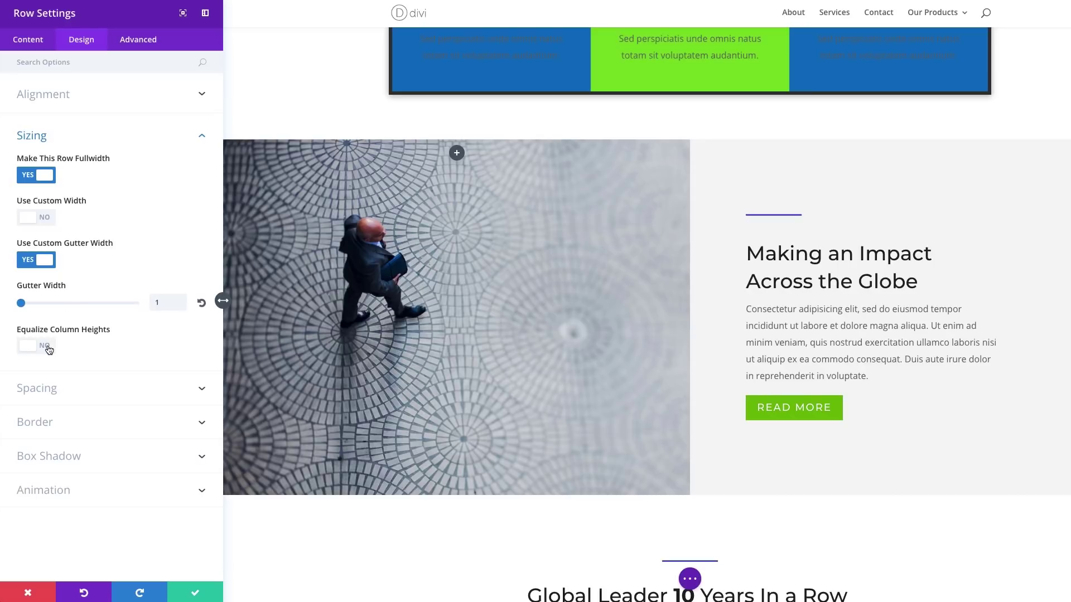
pyautogui.click(49, 350)
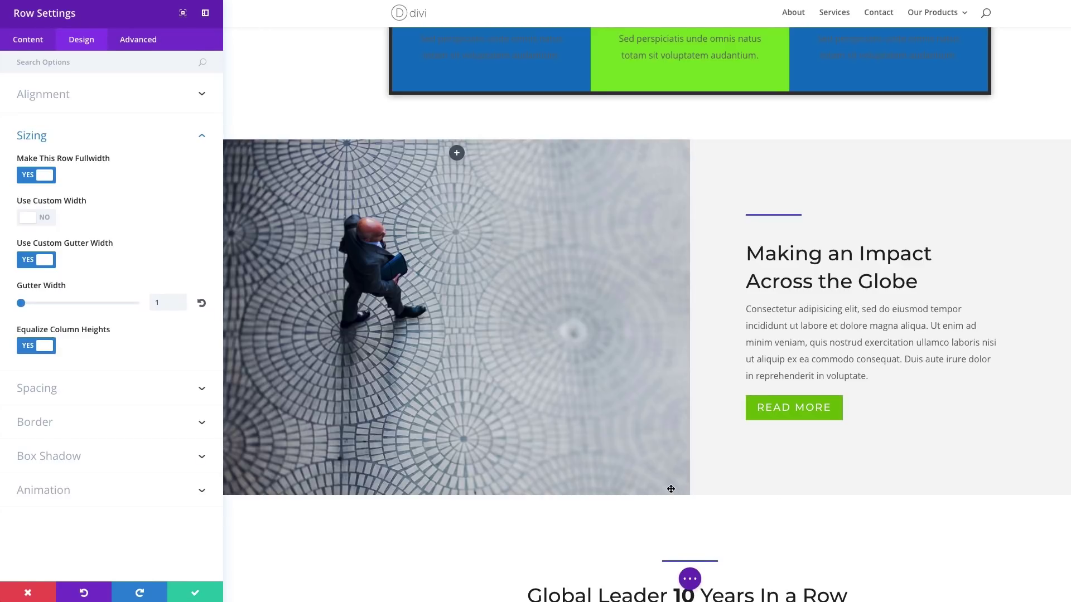
pyautogui.click(196, 592)
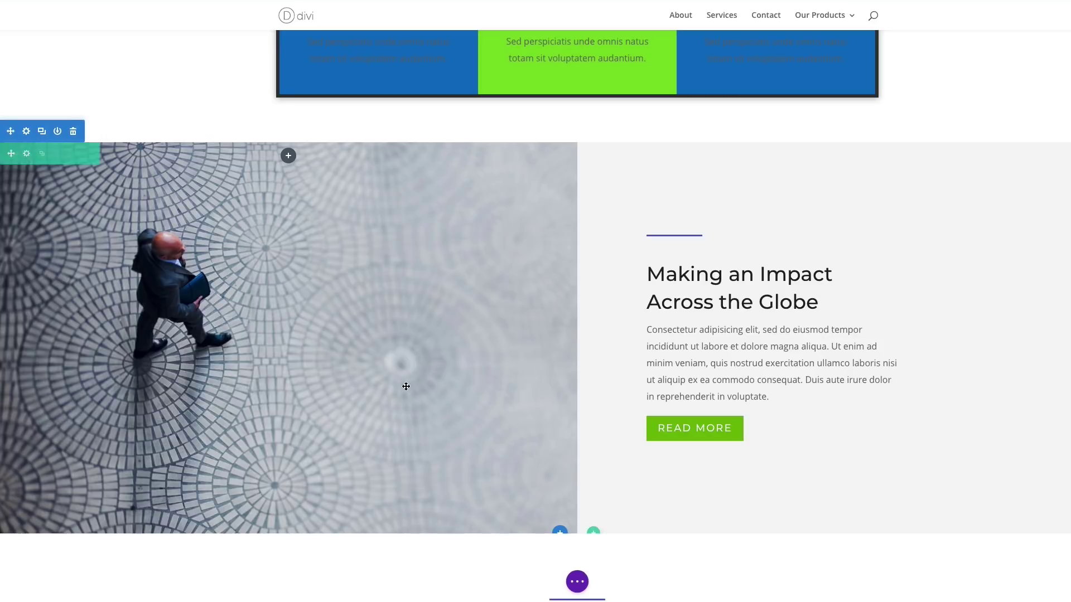
# Step: Open the settings of the "Signature Process" row and enable a custom width for it
pyautogui.scroll(-4, 445, 293)
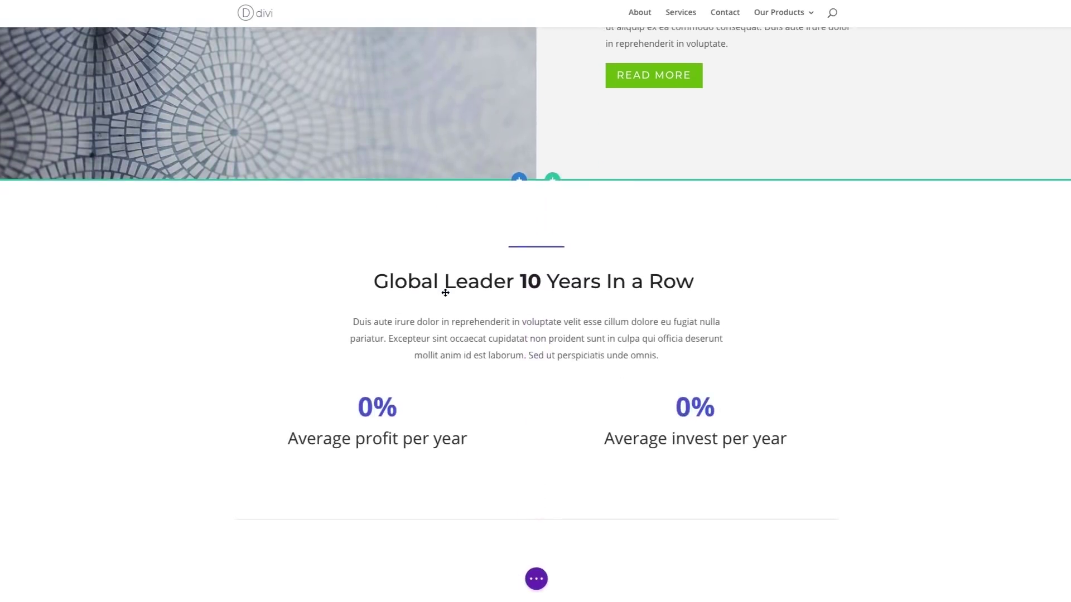
pyautogui.scroll(-8, 445, 292)
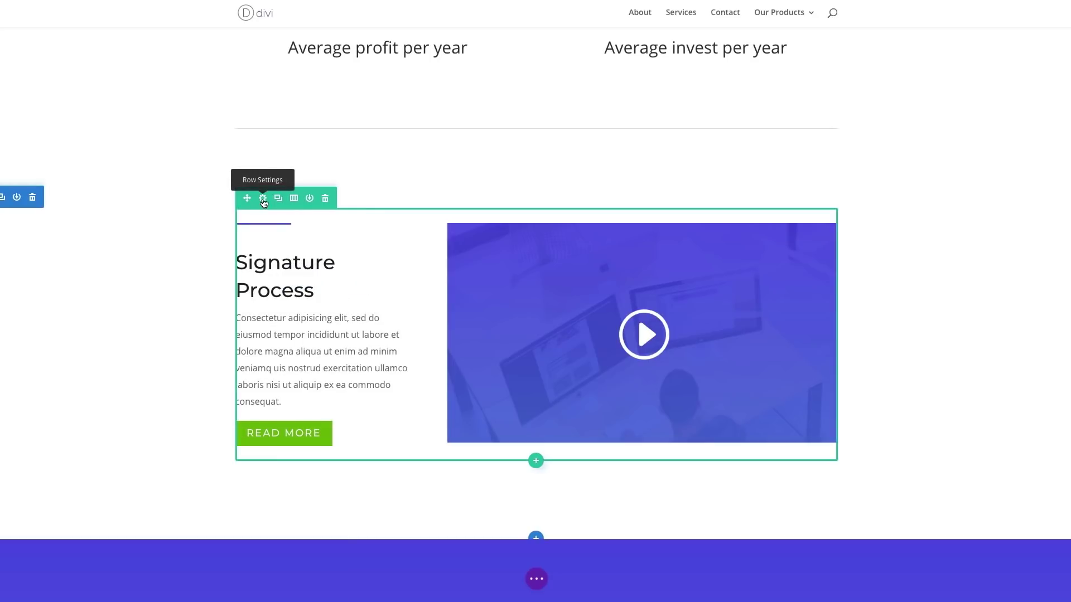
pyautogui.click(263, 198)
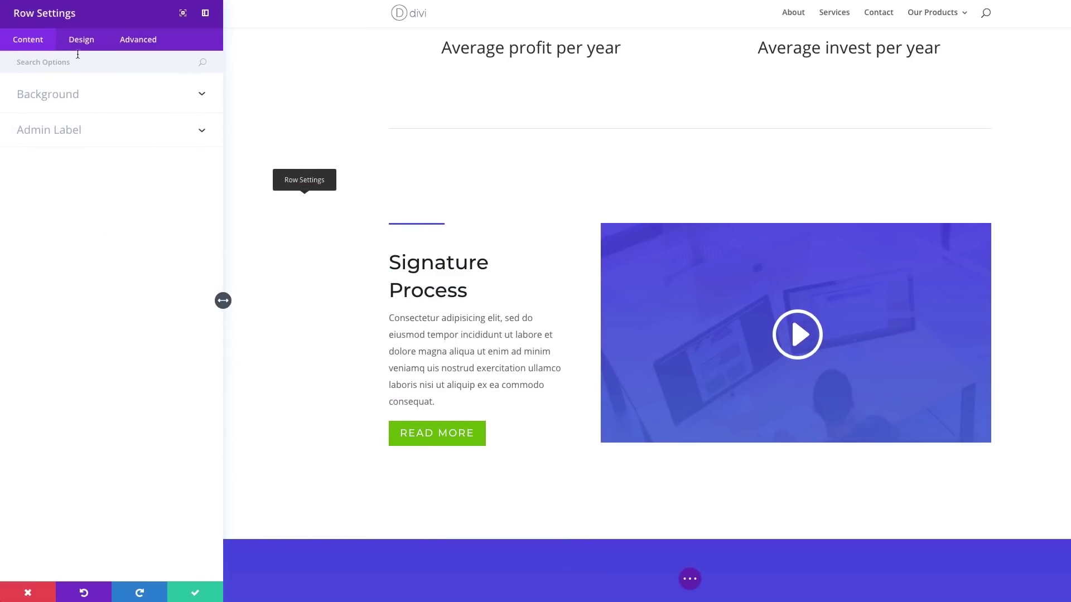
pyautogui.click(81, 40)
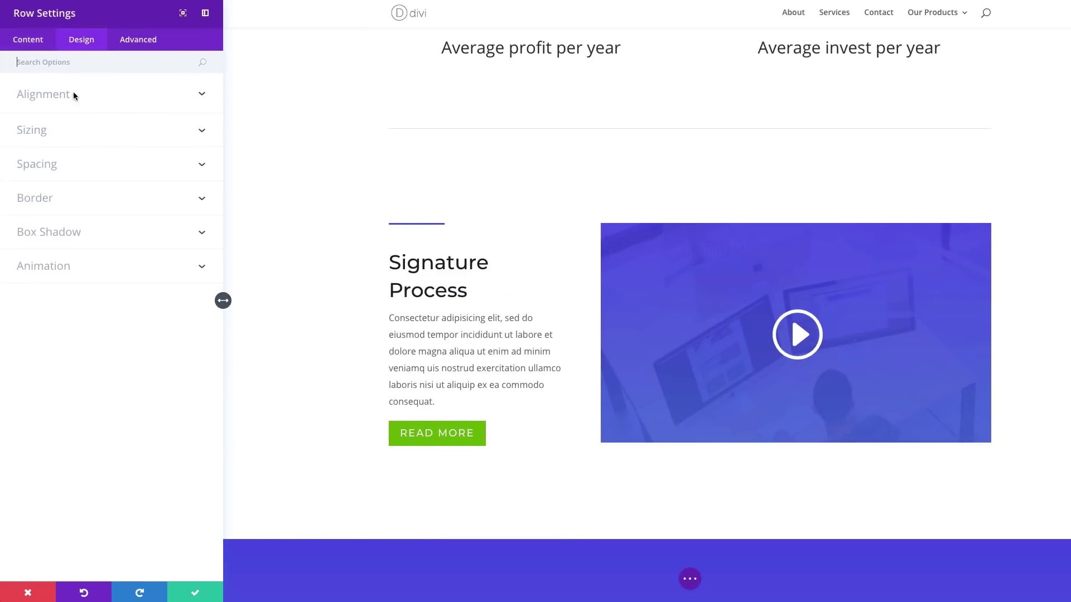
pyautogui.click(79, 140)
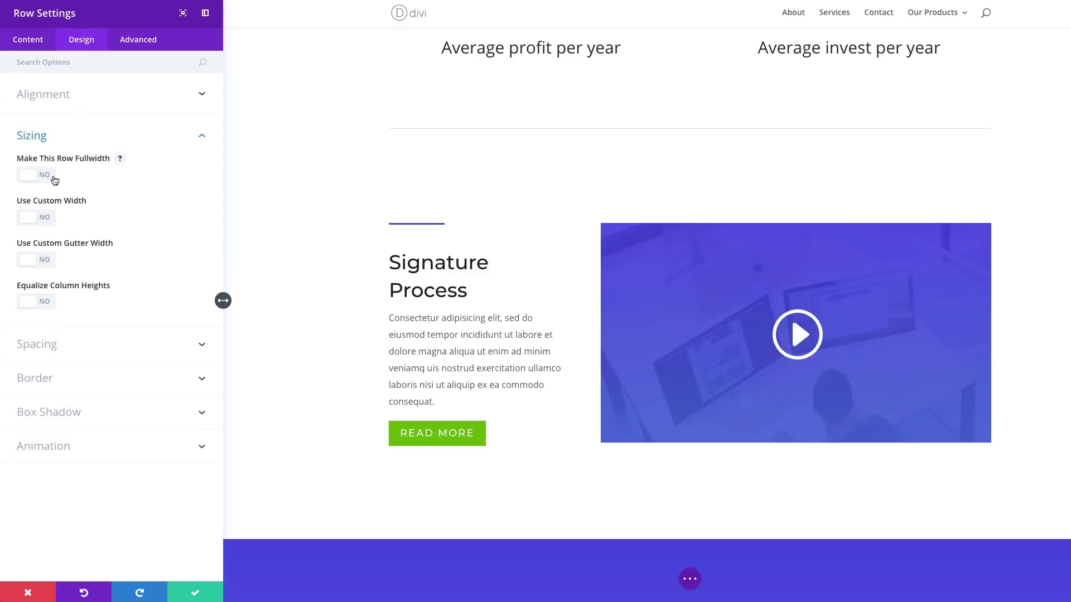
pyautogui.click(47, 220)
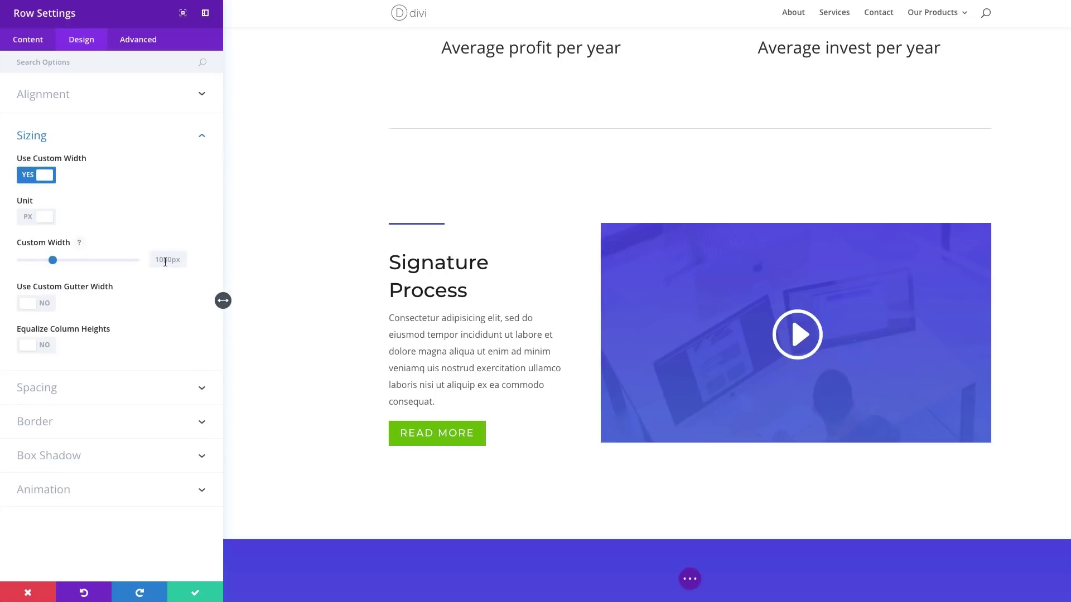
# Step: Switch the "Signature Process" row's width unit to percent and set its custom width to 81%
pyautogui.click(48, 222)
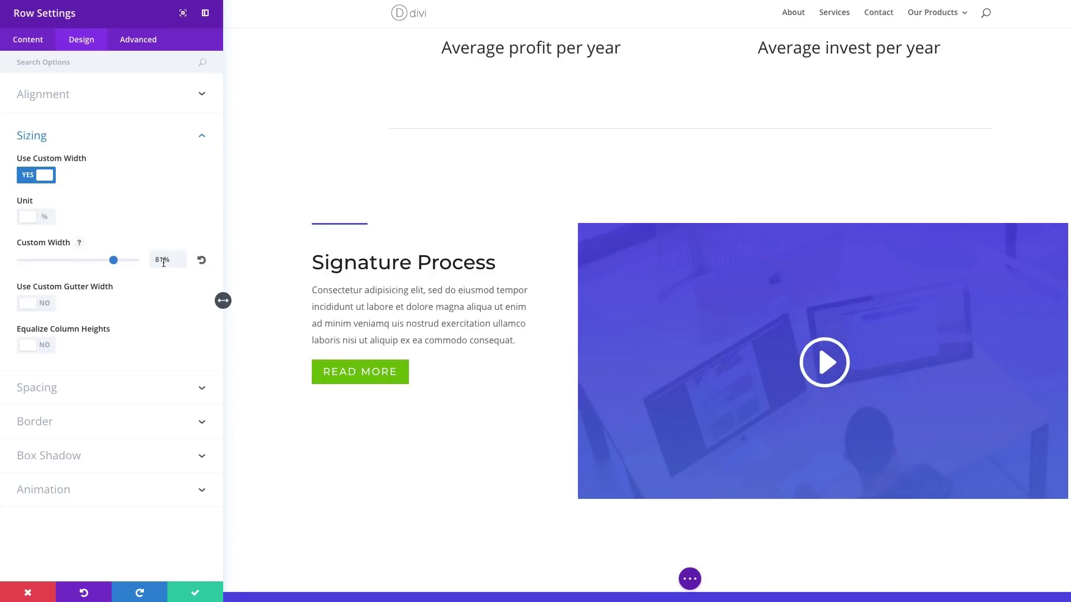
pyautogui.scroll(3, 307, 268)
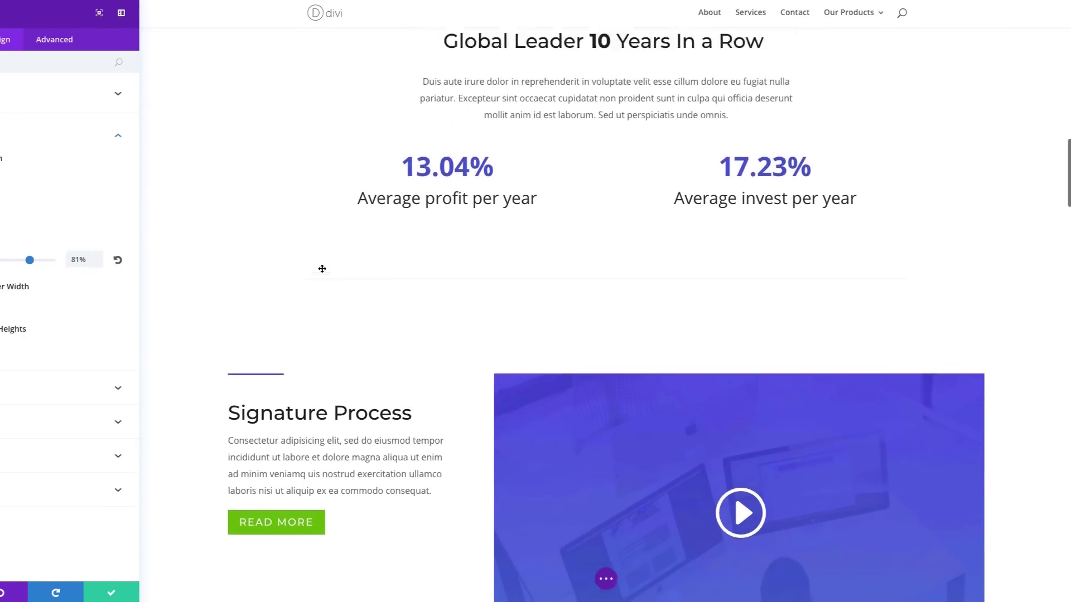
pyautogui.scroll(-3, 321, 268)
pyautogui.scroll(-2, 370, 235)
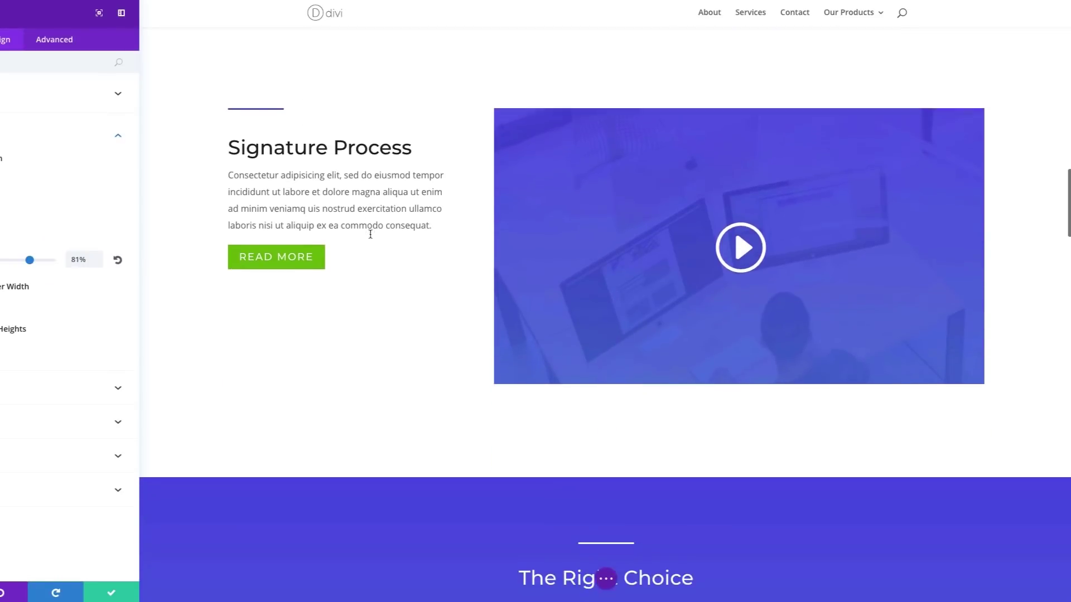
pyautogui.scroll(2, 370, 233)
pyautogui.scroll(2, 371, 233)
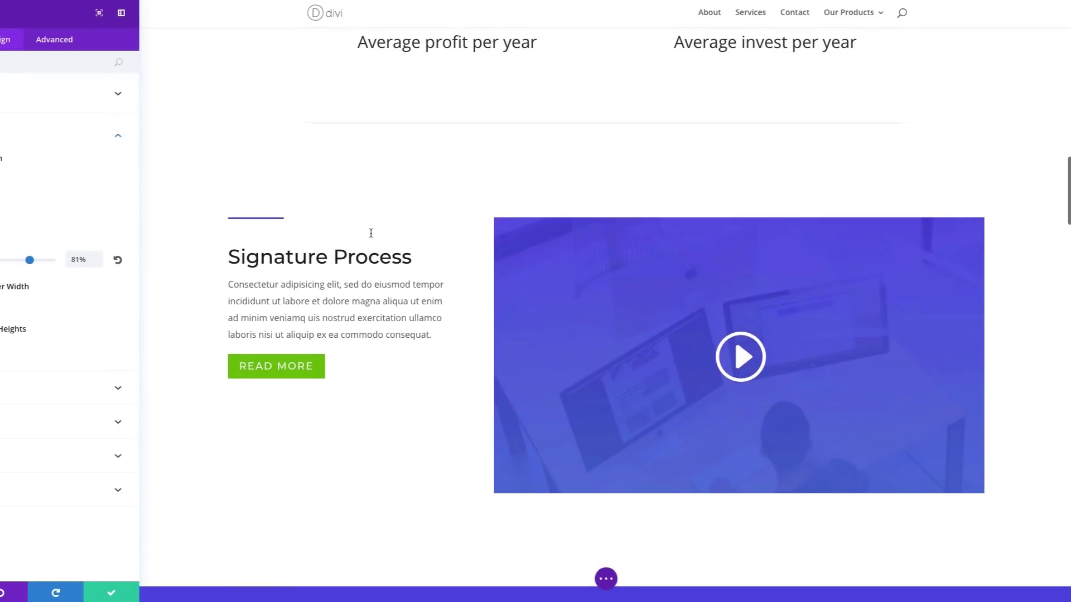
pyautogui.scroll(-1, 371, 233)
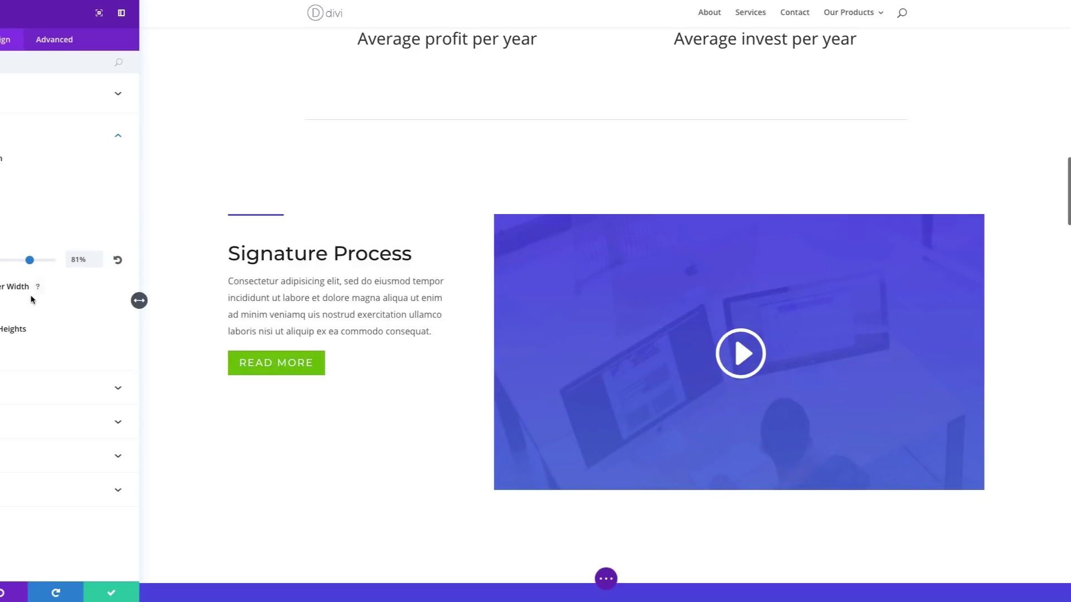